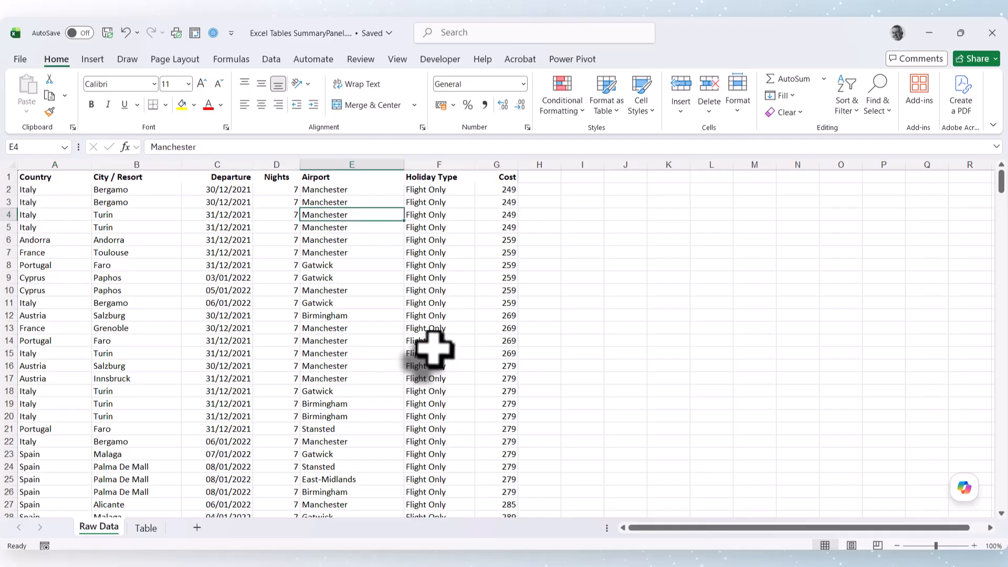
- Switch from the raw data to the Table worksheet
click(485, 253)
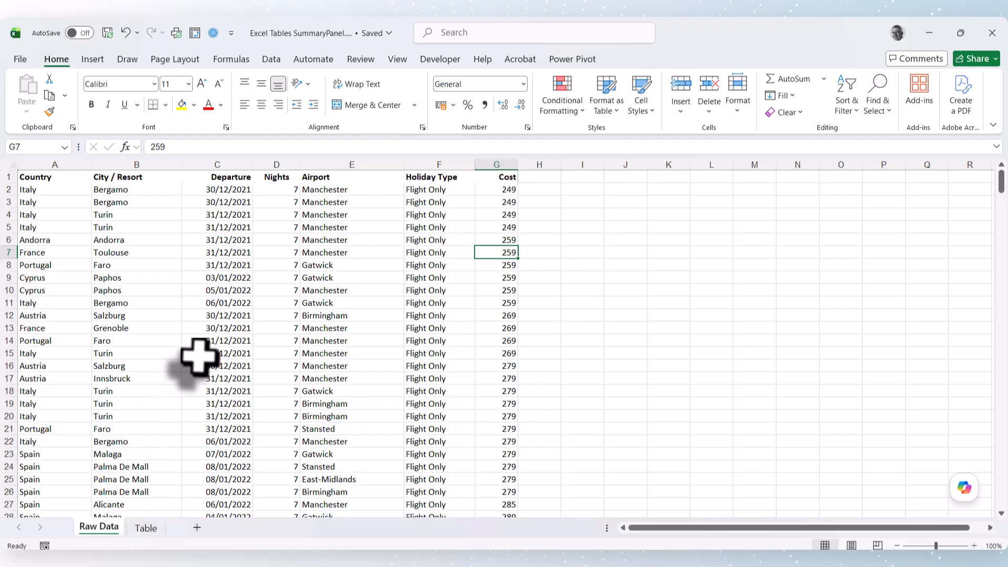
click(196, 317)
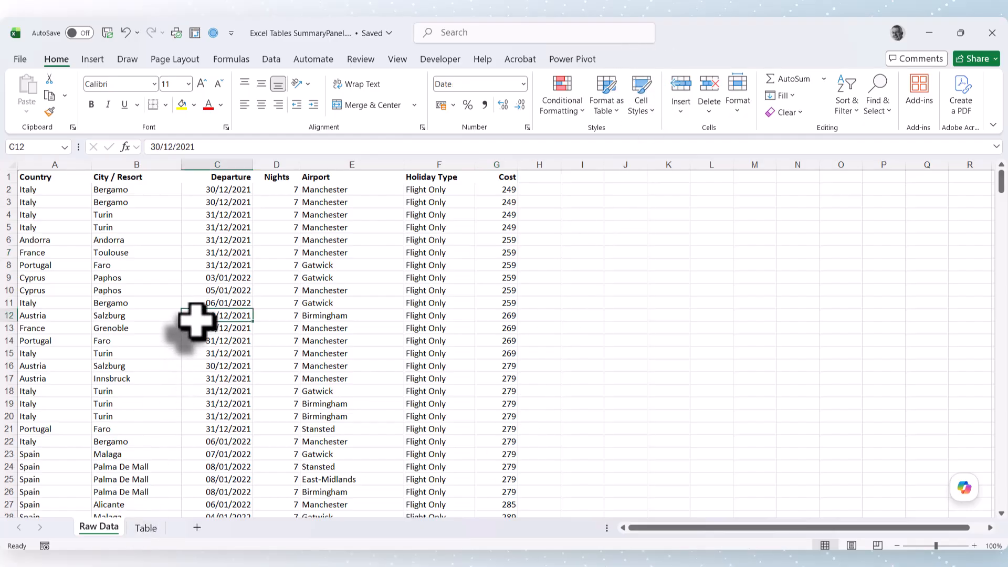
click(147, 527)
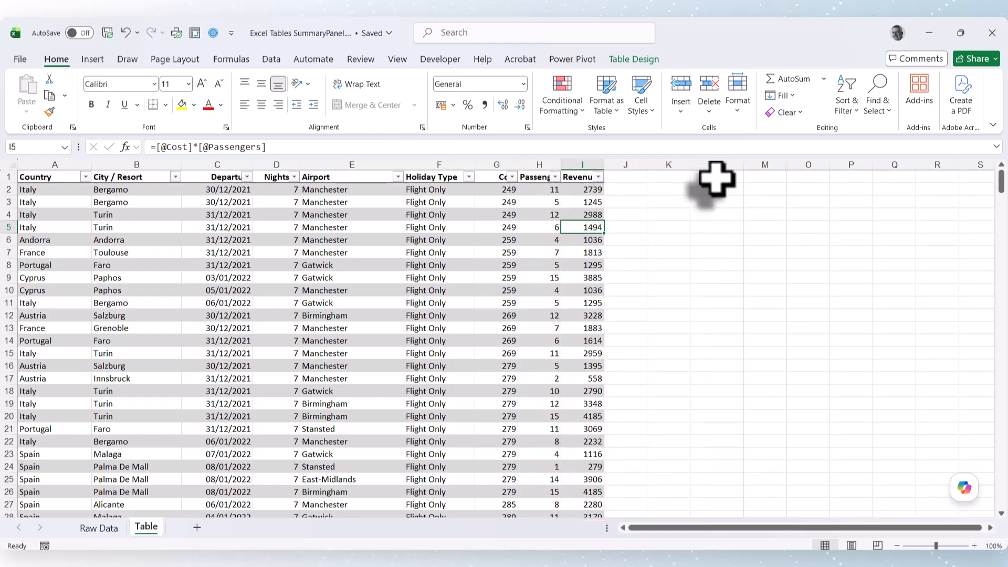
drag(715, 180, 722, 286)
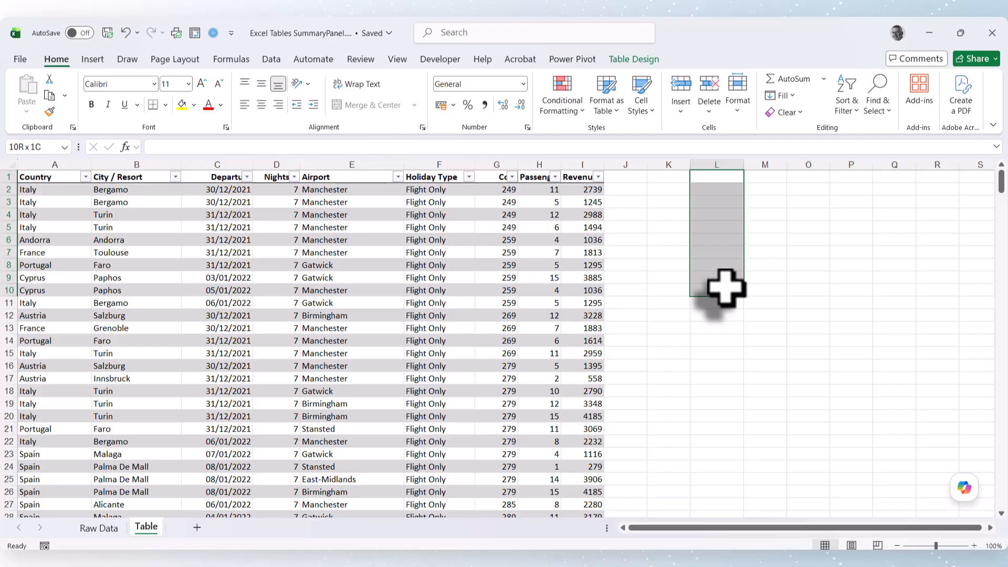
drag(725, 287, 730, 292)
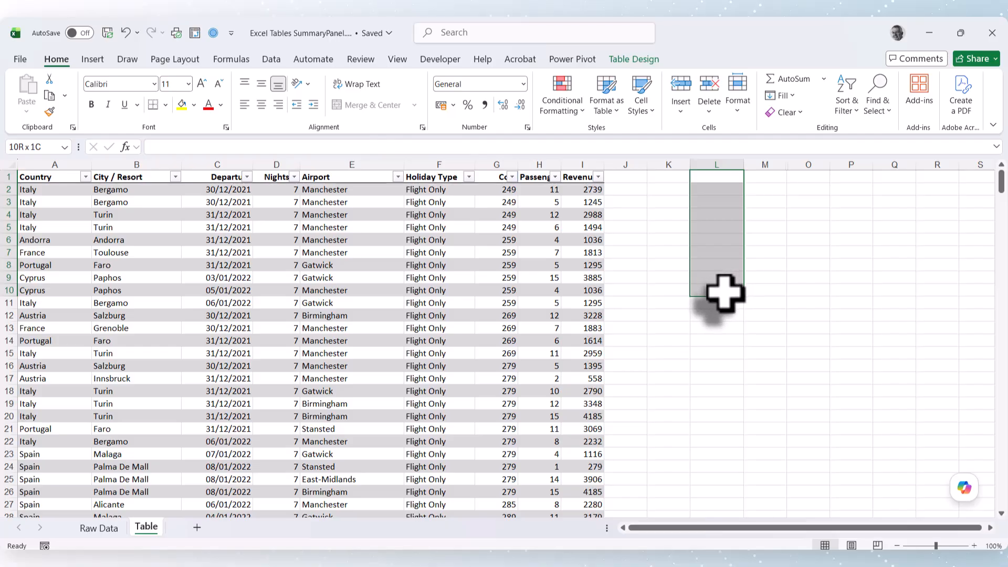
drag(722, 294, 721, 294)
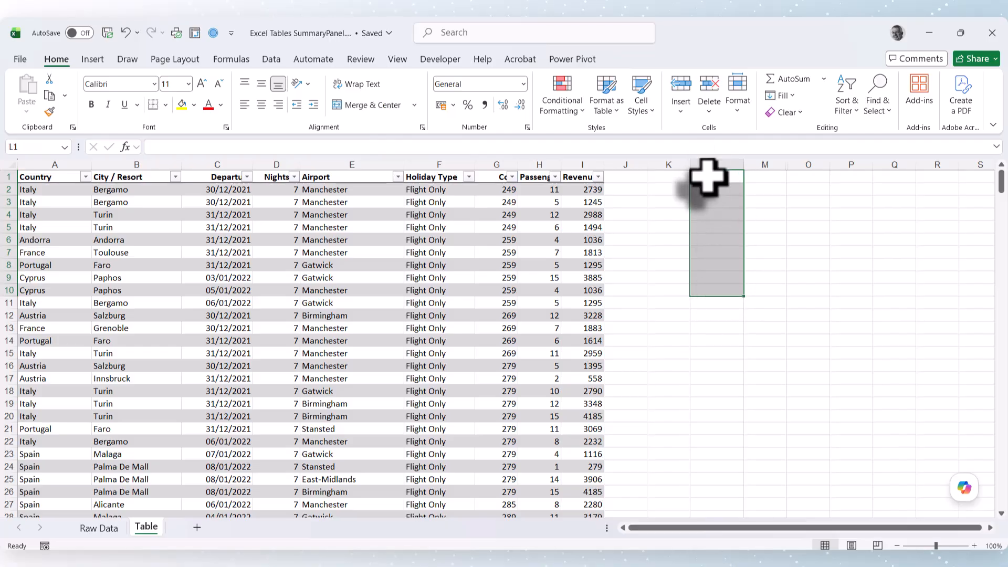
- Enter the heading Summary in cell L1 and the label Country in L2
click(716, 178)
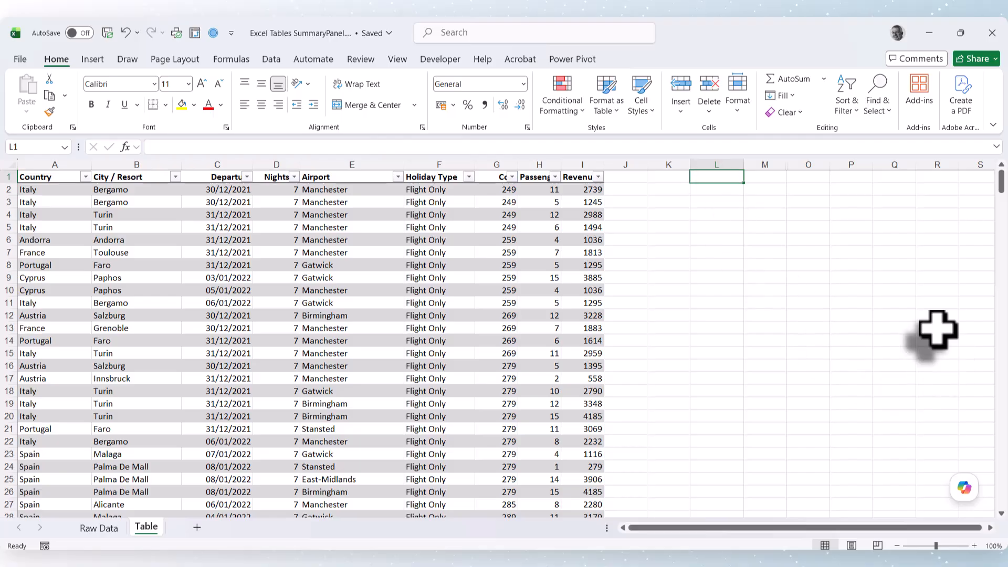
text(Summary)
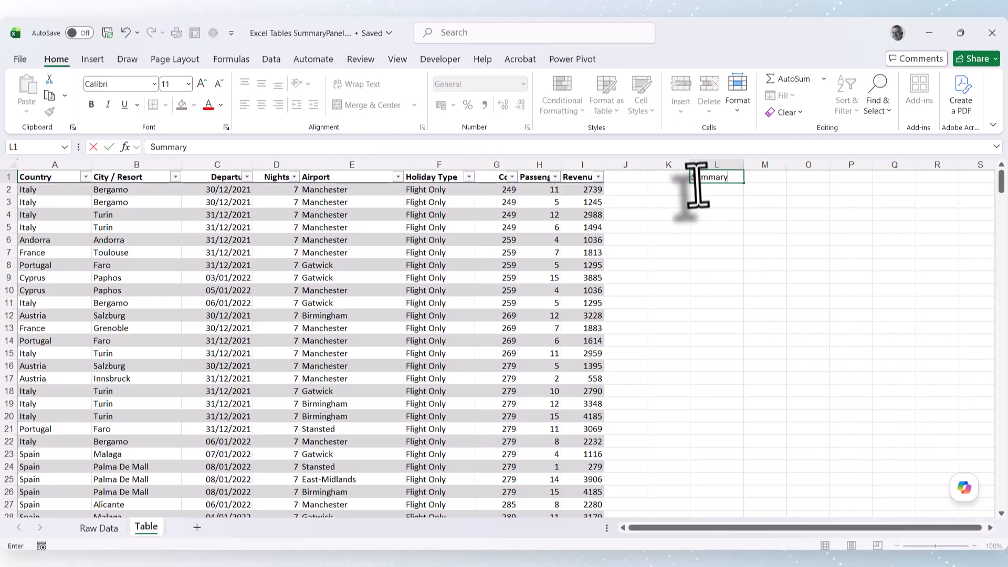
key(Return)
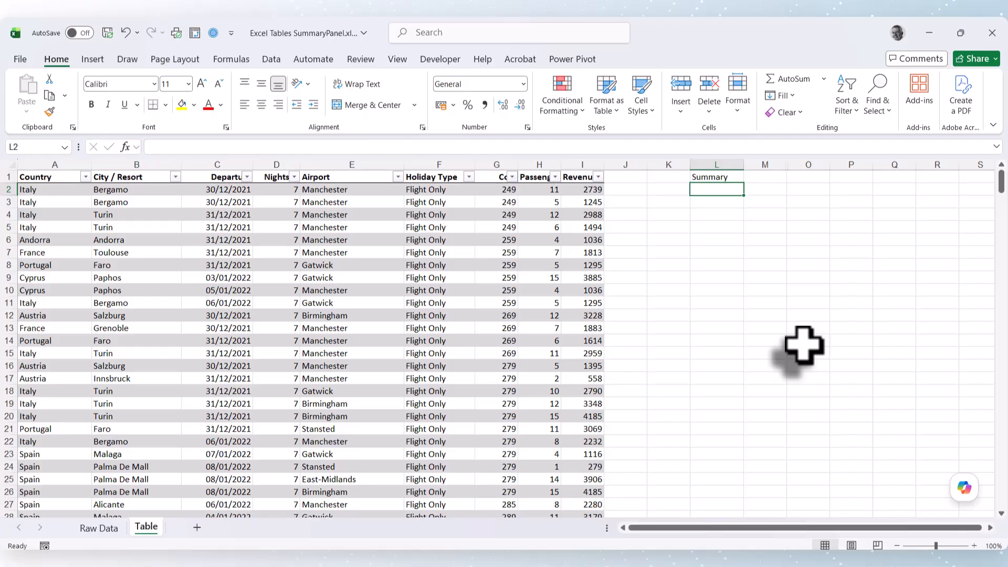
text(Country)
key(Return)
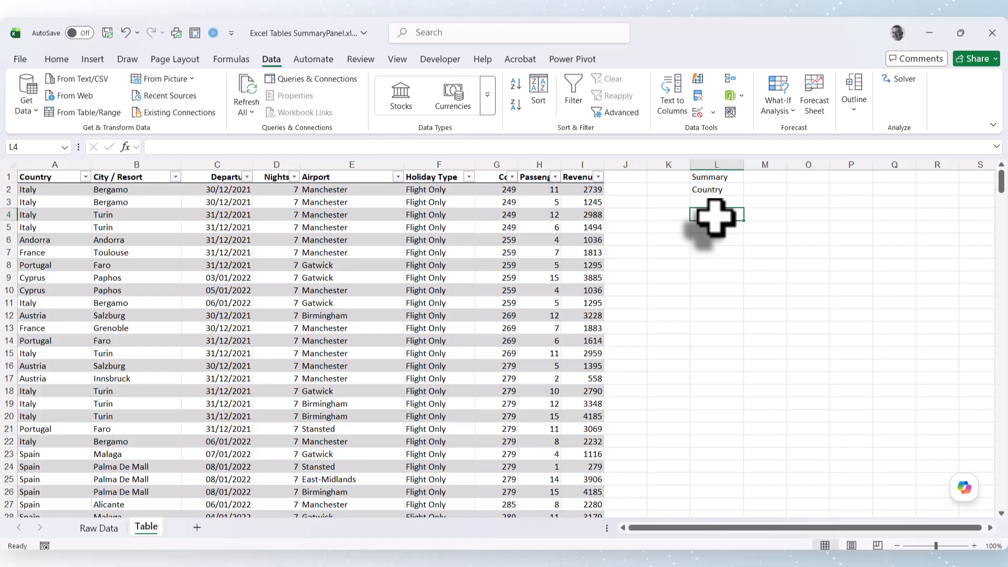
- Add the labels Ave Duration in cell L4 and Revenue in cell L6
click(212, 147)
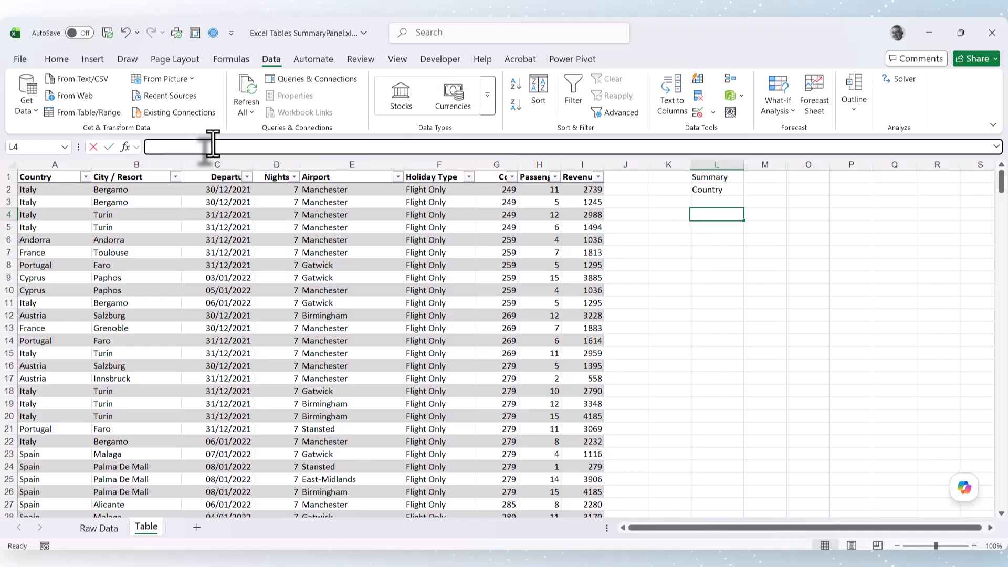
text(A)
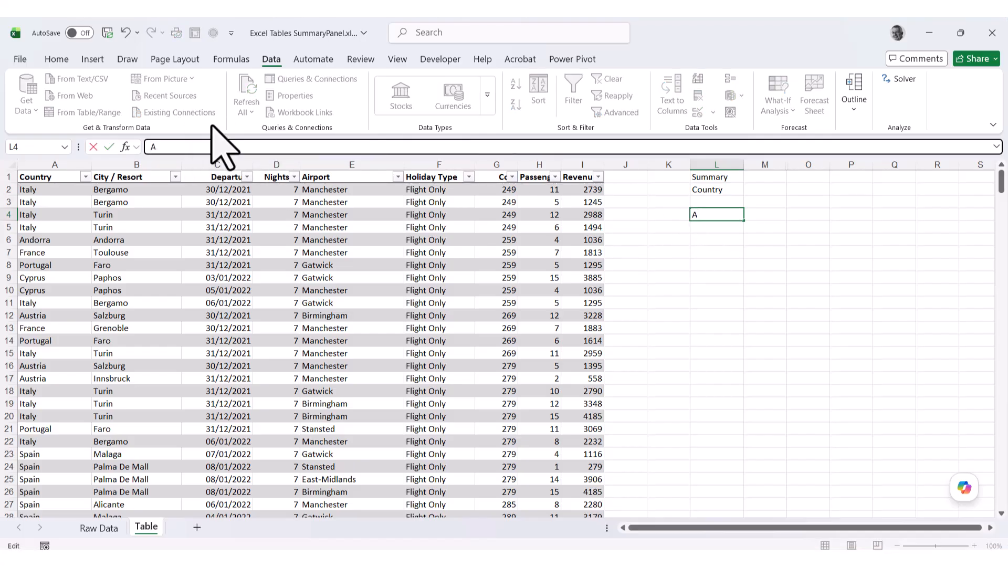
text(ve Duration)
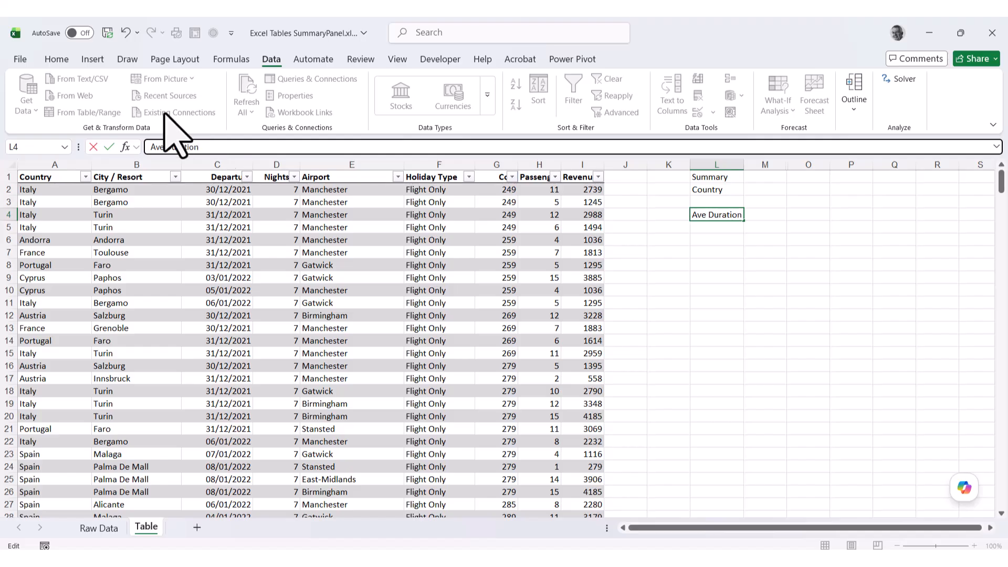
click(717, 228)
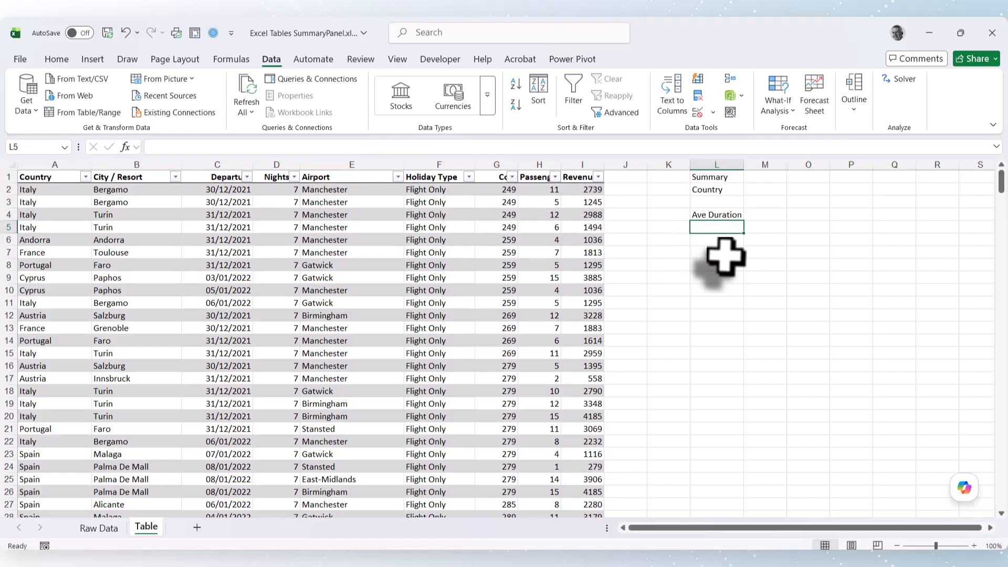
click(717, 240)
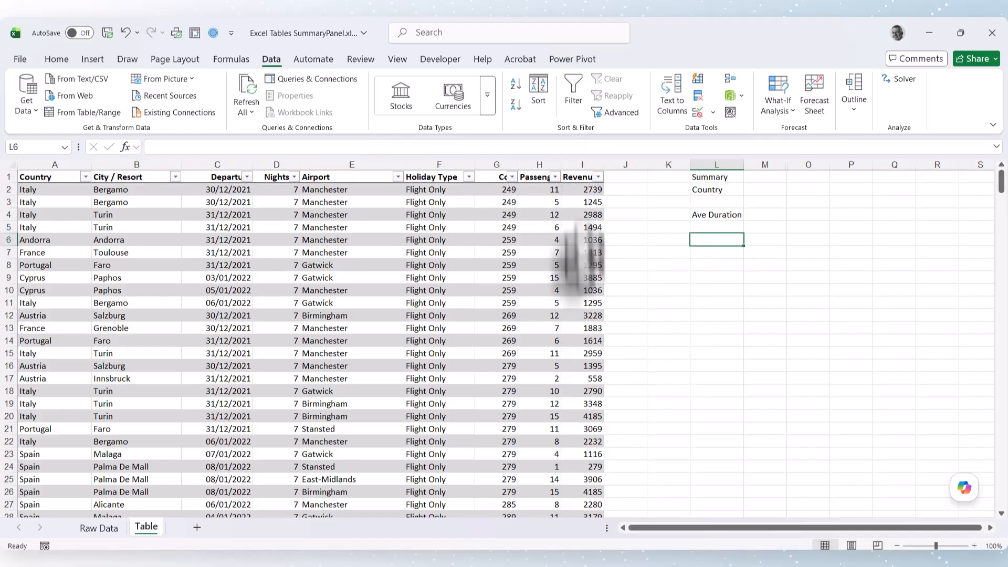
text(R)
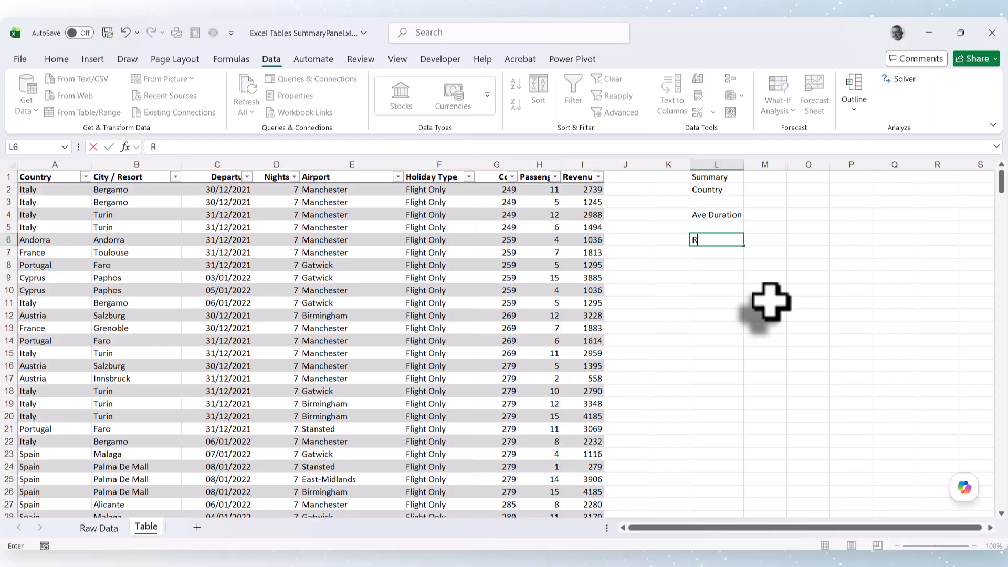
text(evenue)
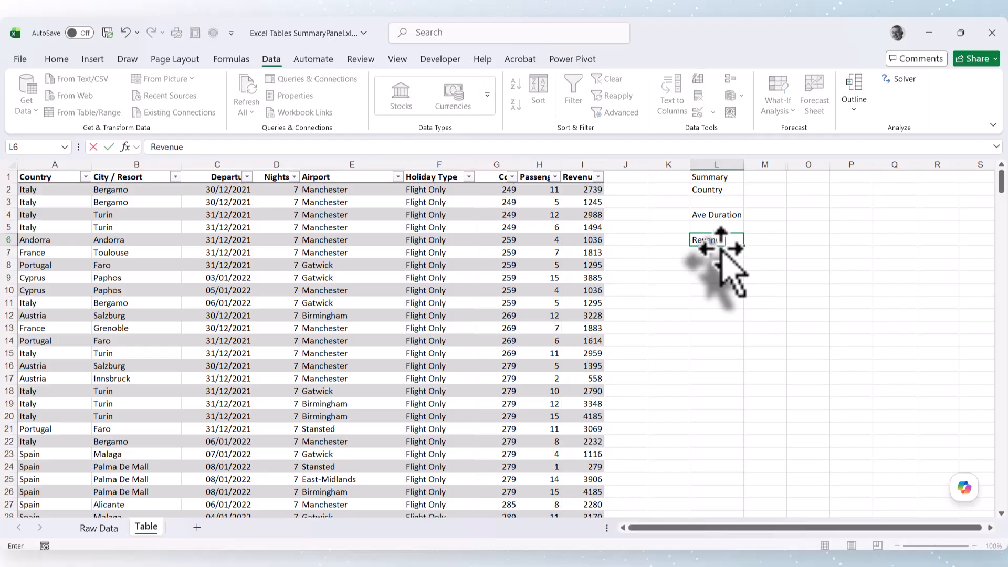
key(Return)
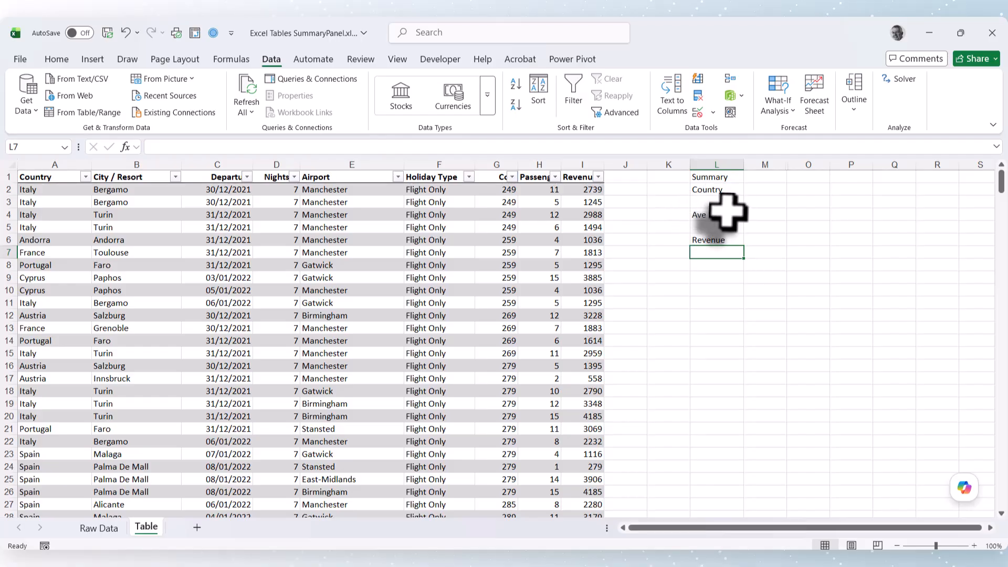
- Copy all the table's Country values from A2 down and paste them into column P starting at P1
click(34, 190)
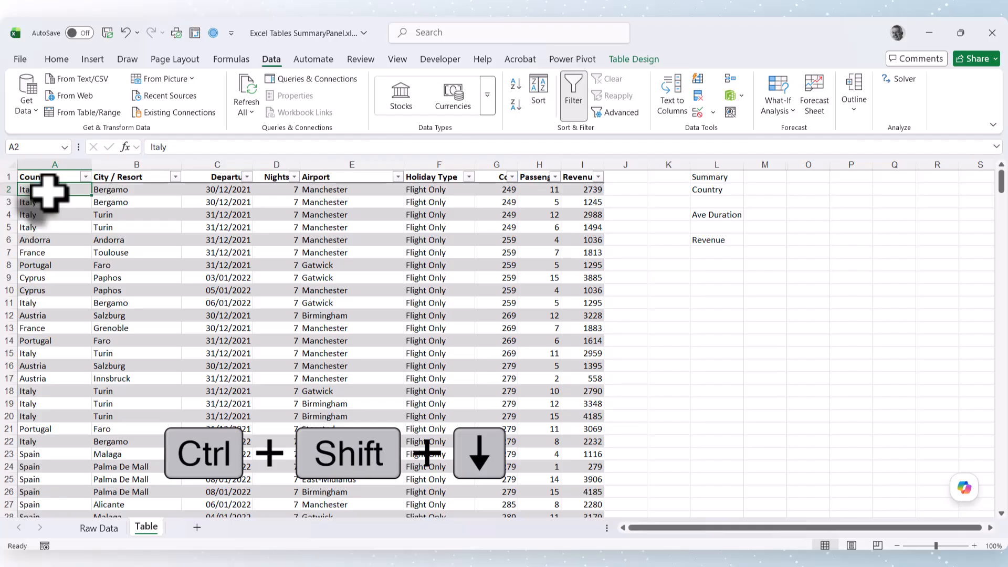
key(ctrl+shift+Down)
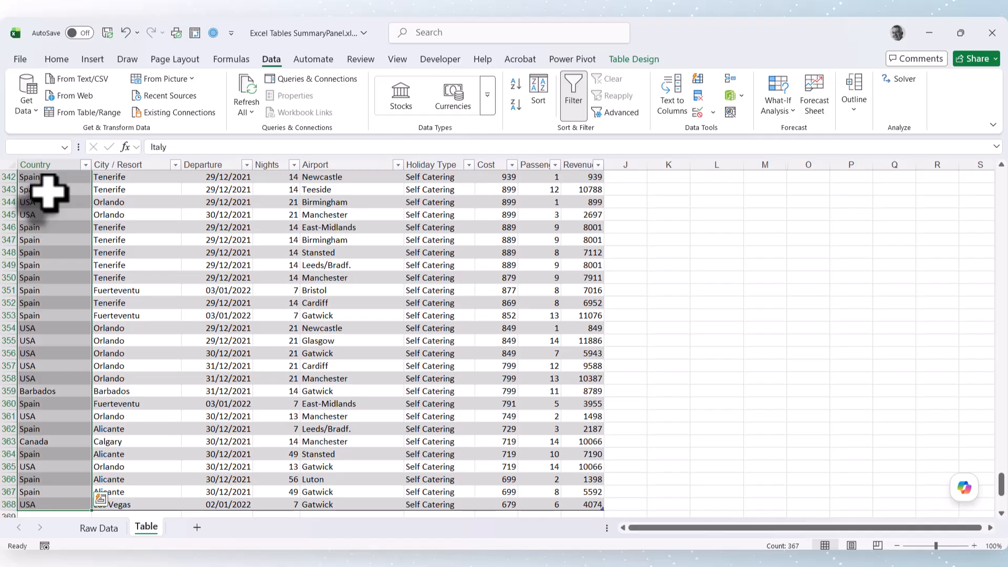
key(ctrl+c)
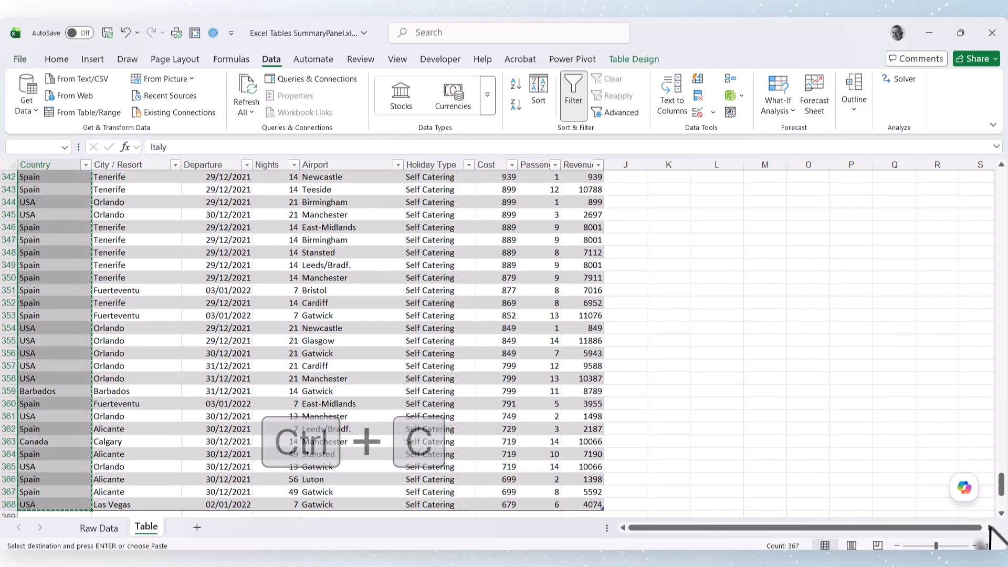
key(ctrl+BackSpace)
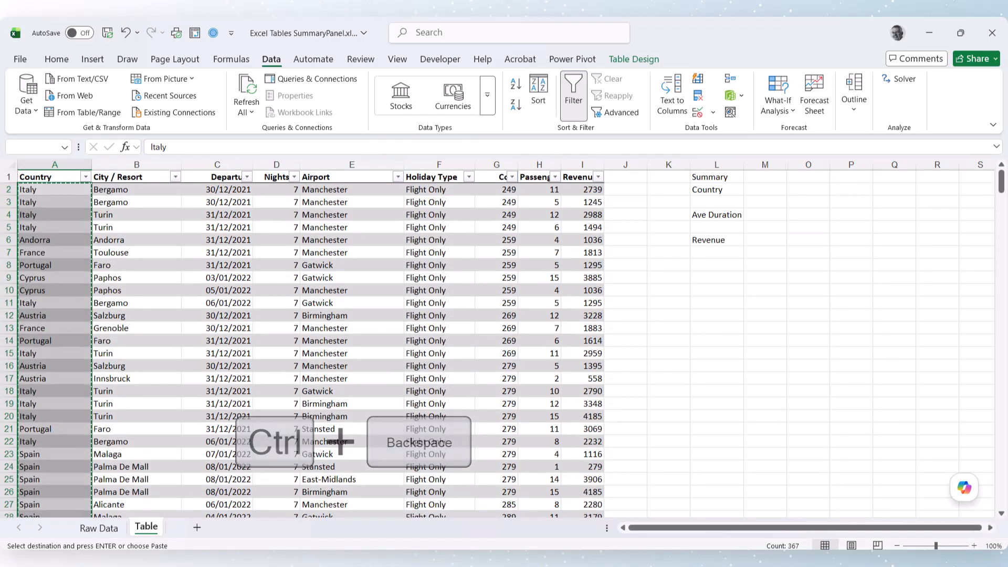
key(ctrl+v)
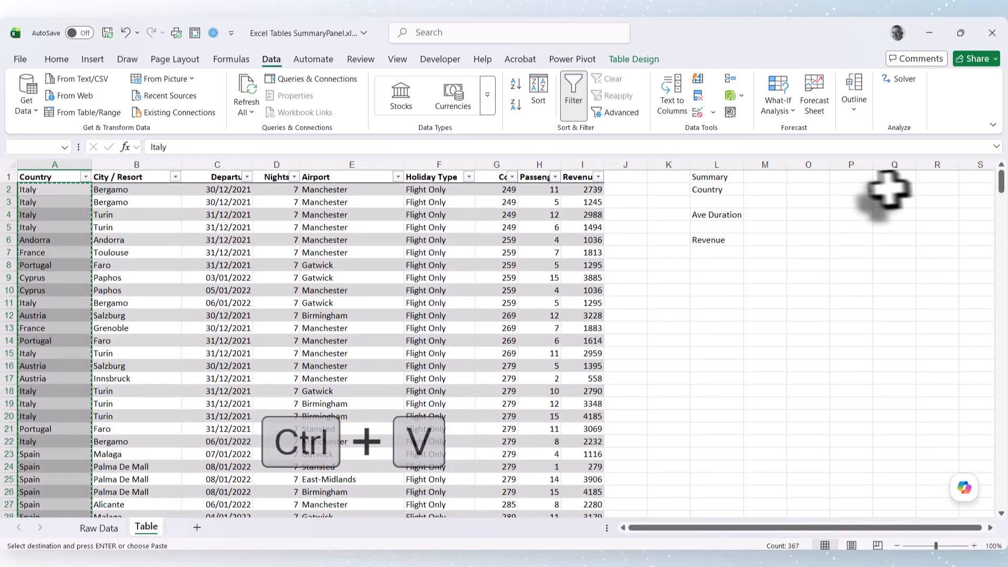
click(860, 180)
key(ctrl+v)
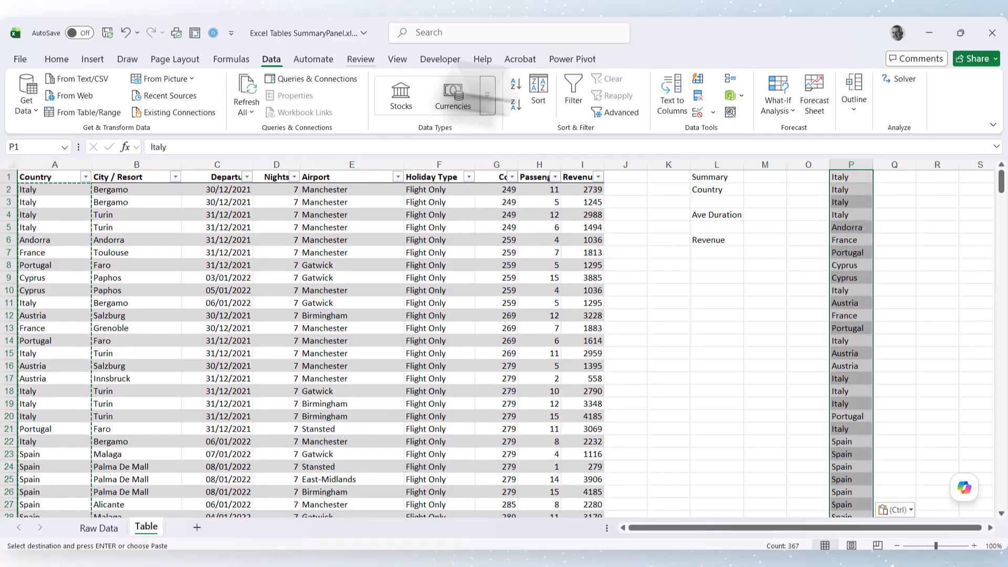
- Remove the duplicate countries from the pasted list in column P
click(699, 97)
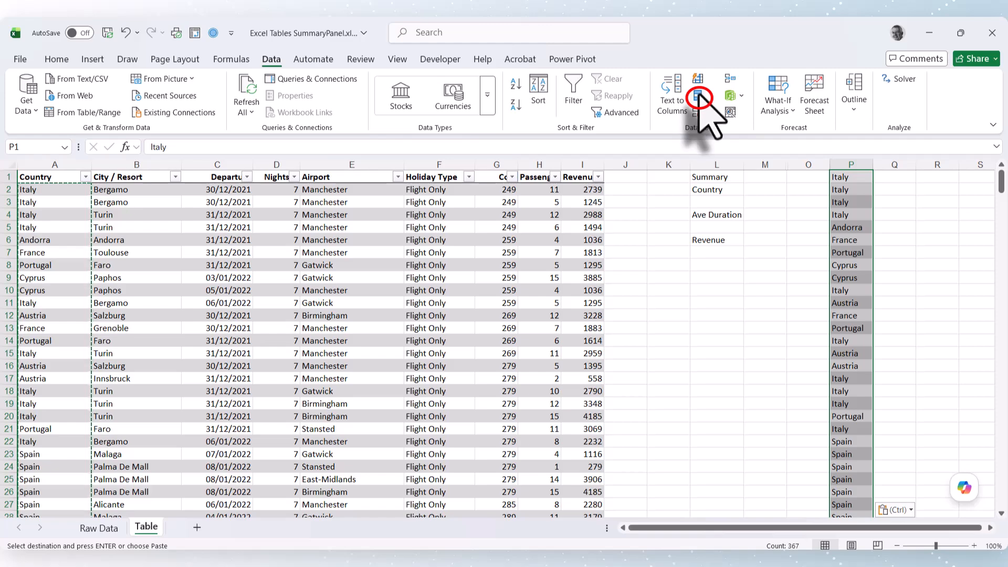
click(700, 100)
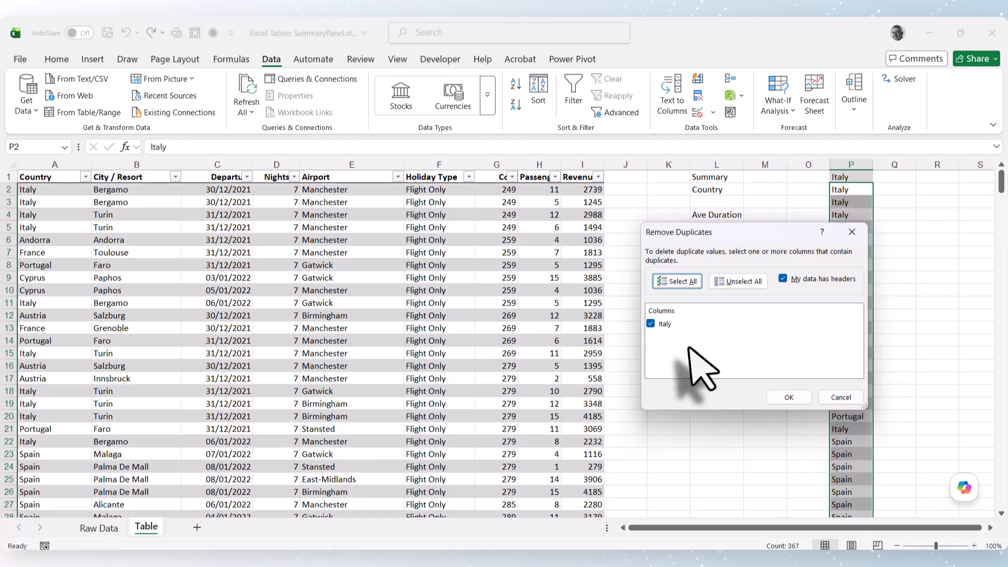
click(791, 395)
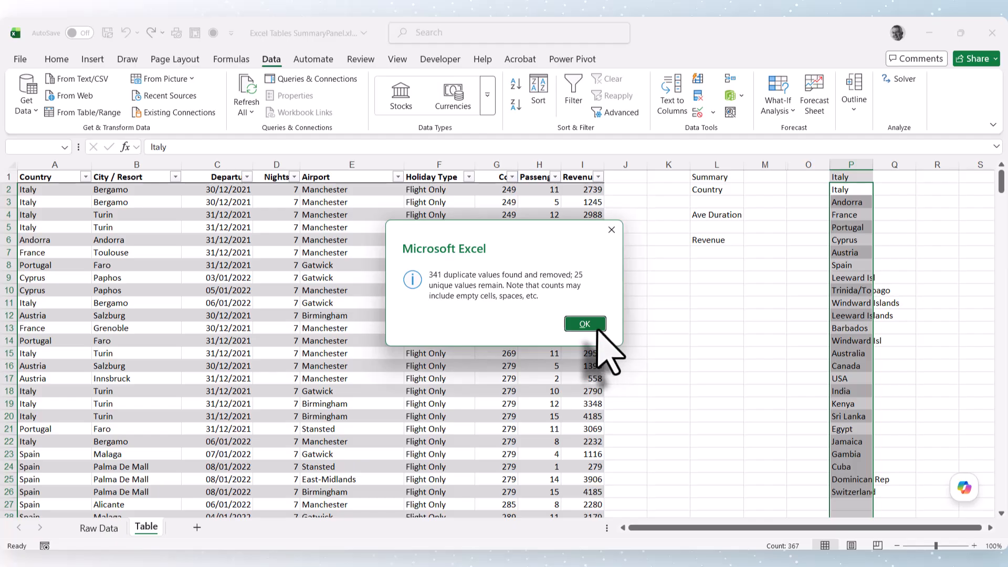
click(584, 324)
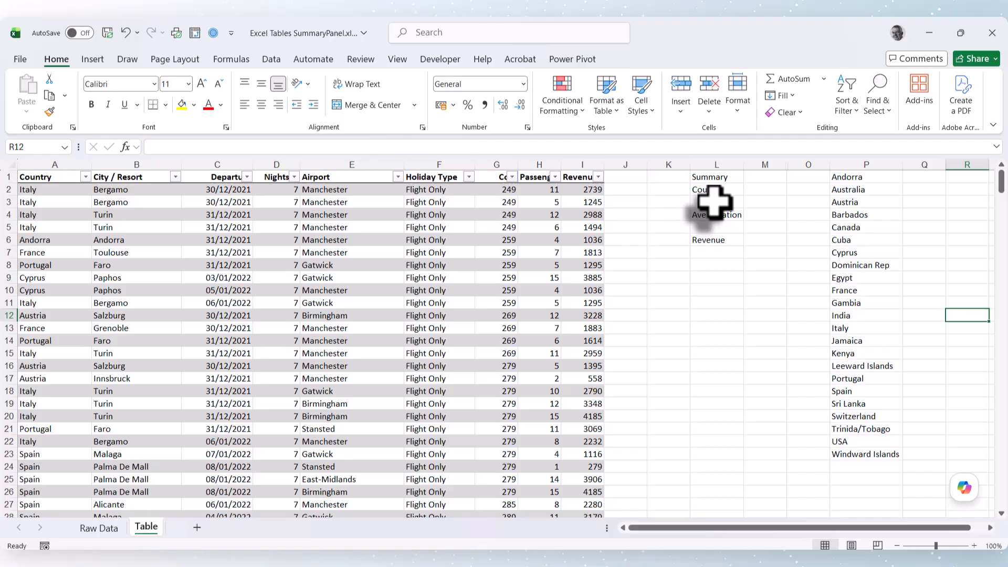
- Add list data validation to cell L3 with the countries in P1:P23 as its source
click(715, 201)
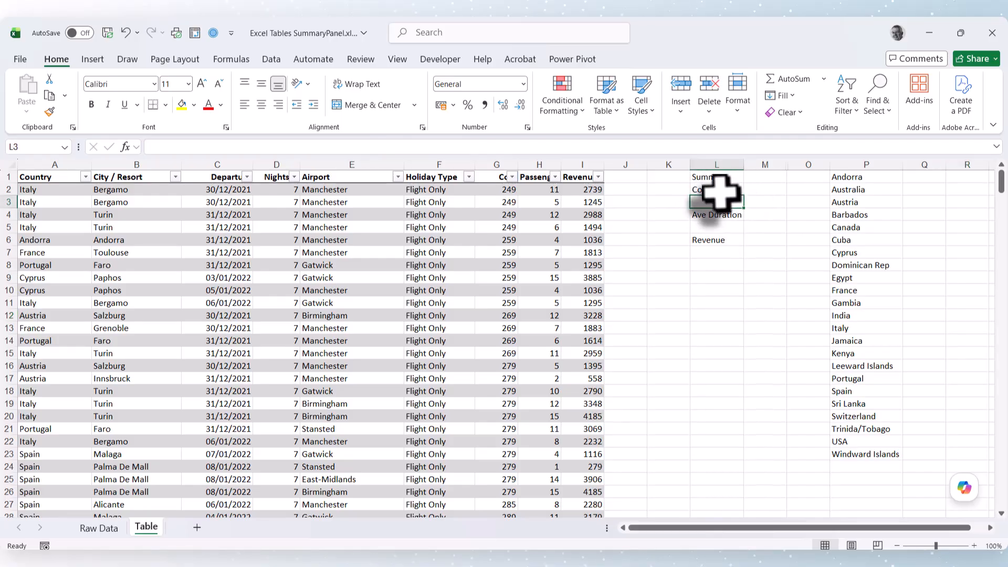
click(272, 59)
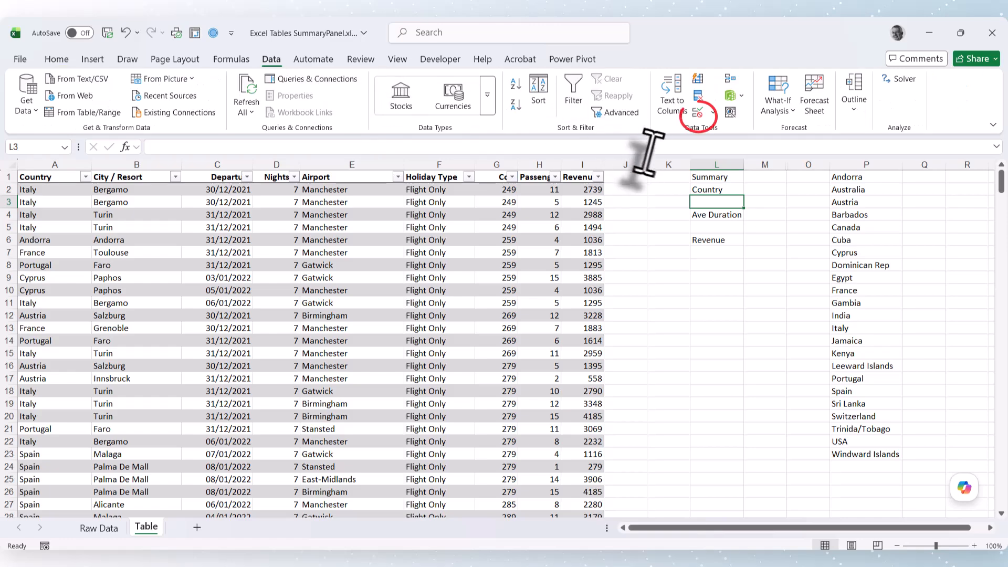
click(698, 112)
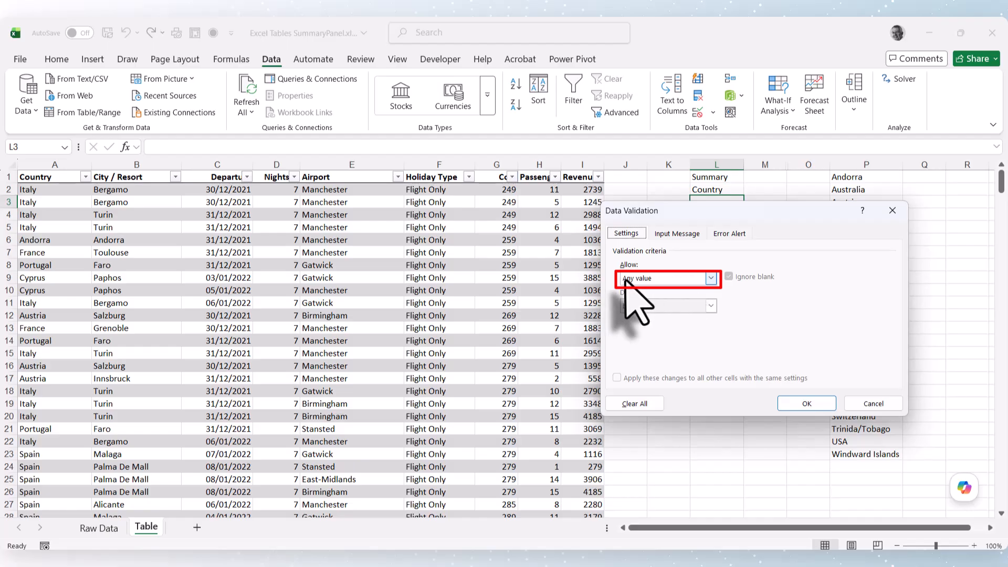
click(711, 278)
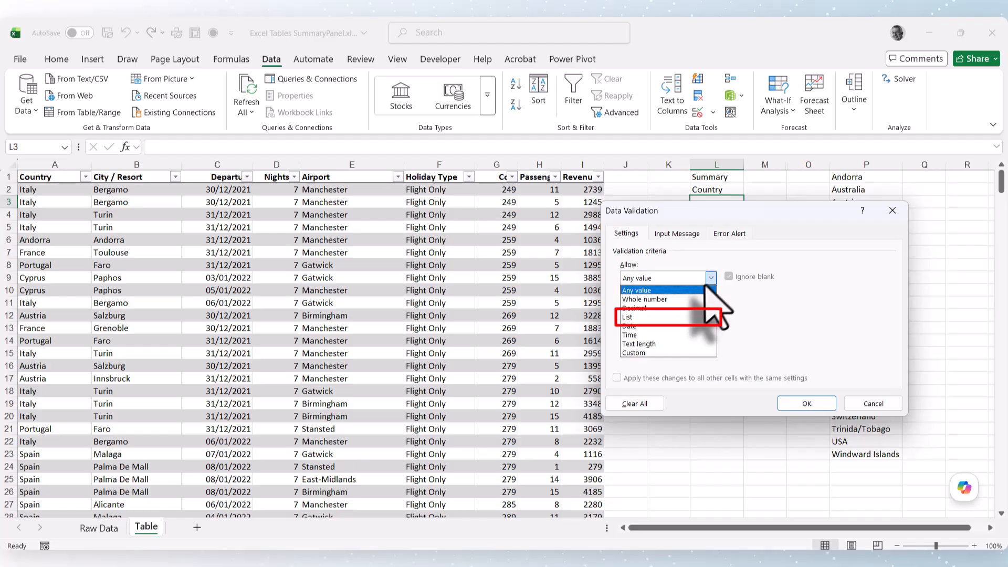
click(666, 317)
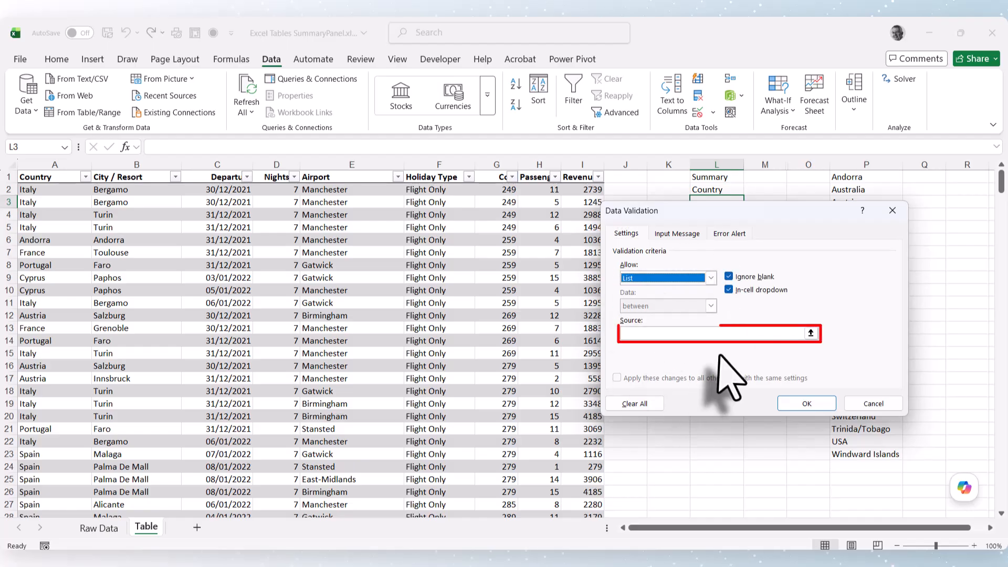
click(636, 334)
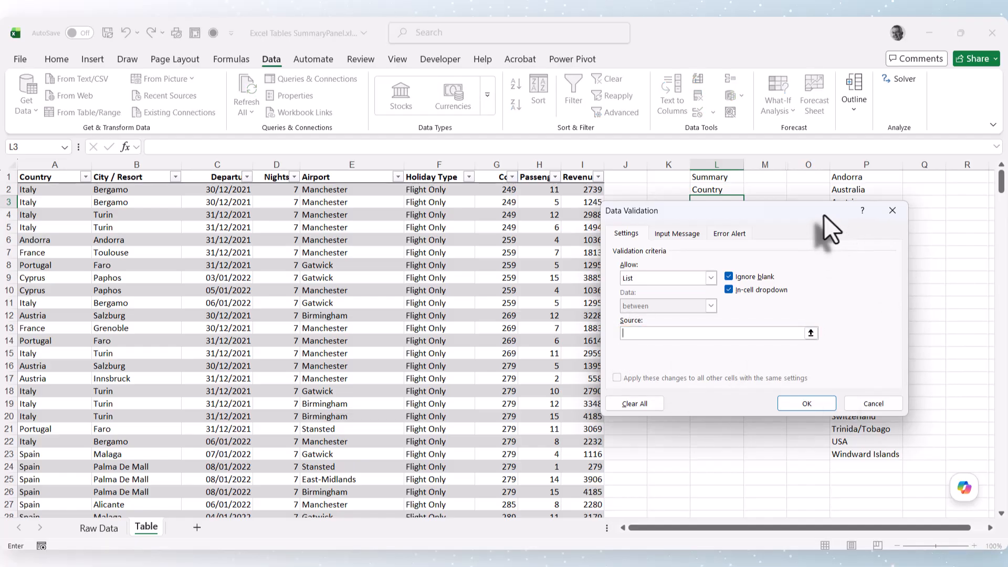
drag(821, 211, 567, 192)
click(851, 185)
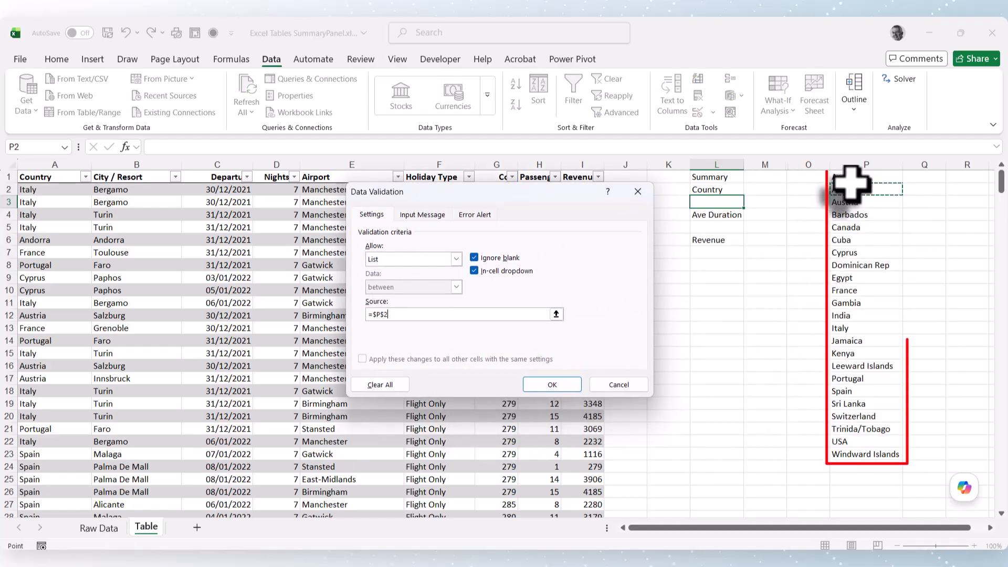
drag(851, 178, 851, 455)
click(552, 384)
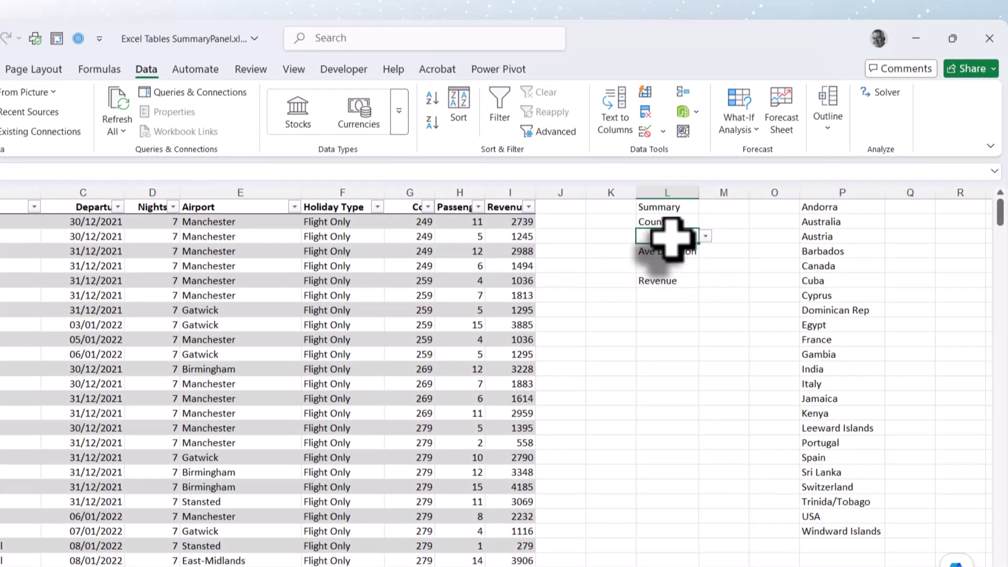
- Check the countries offered by the dropdown in cell L3, leaving the cell blank
click(705, 236)
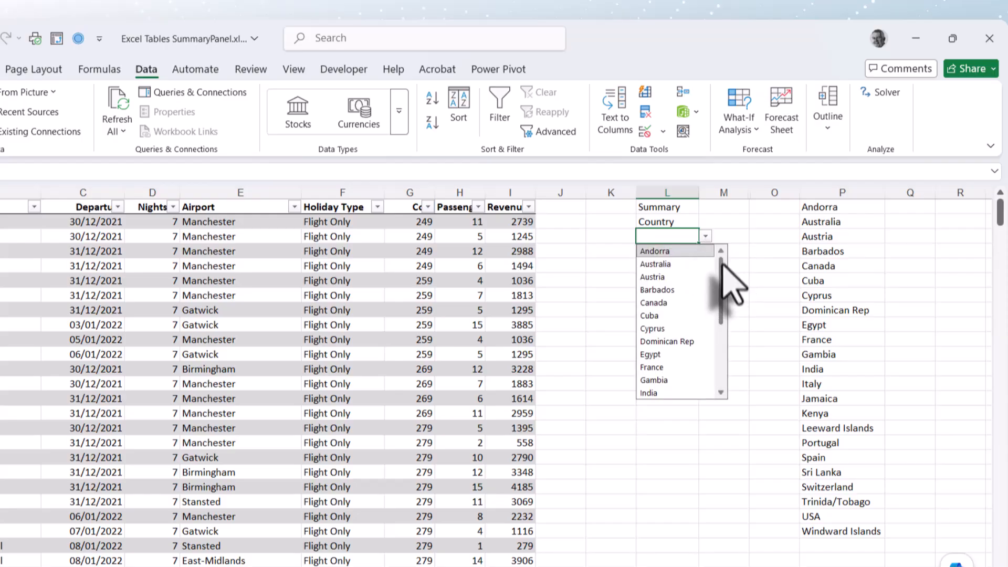
drag(722, 264, 735, 241)
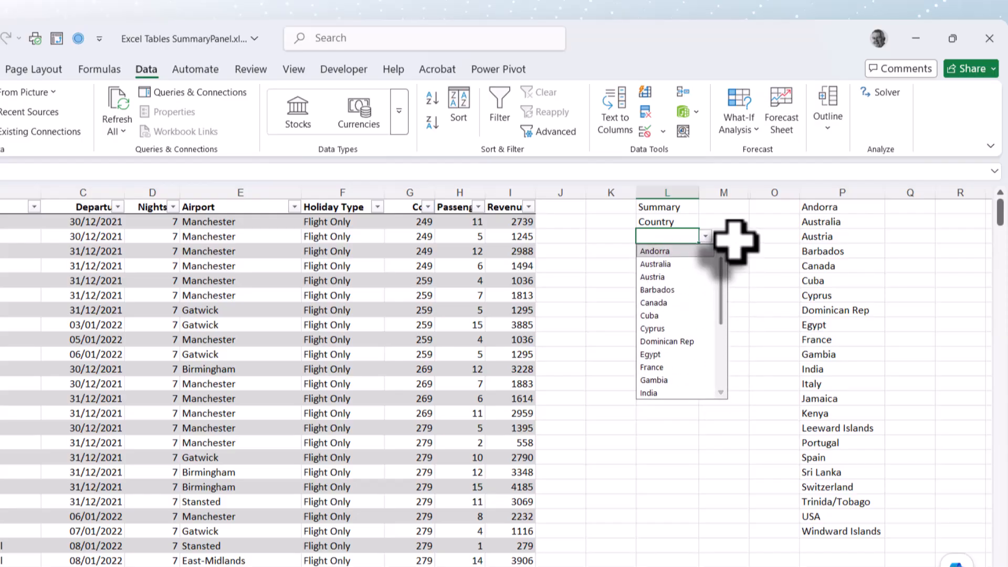
click(675, 234)
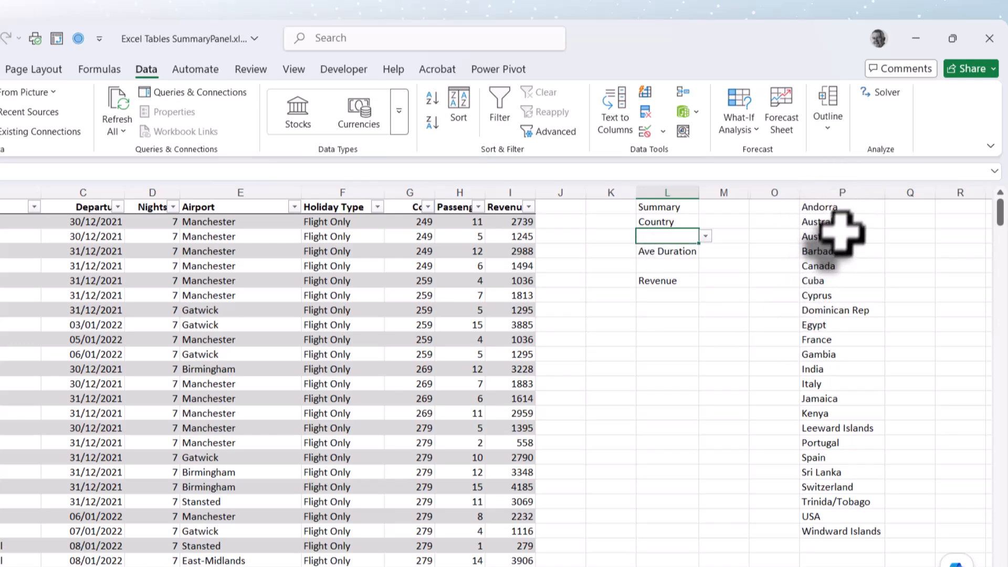
- Hide column P, which holds the list of unique countries
click(852, 192)
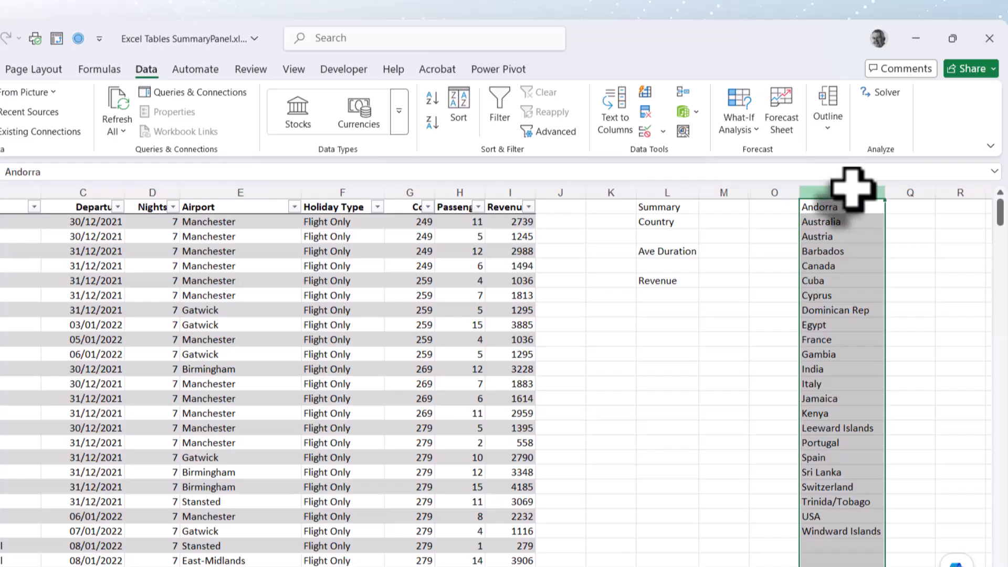
right_click(852, 192)
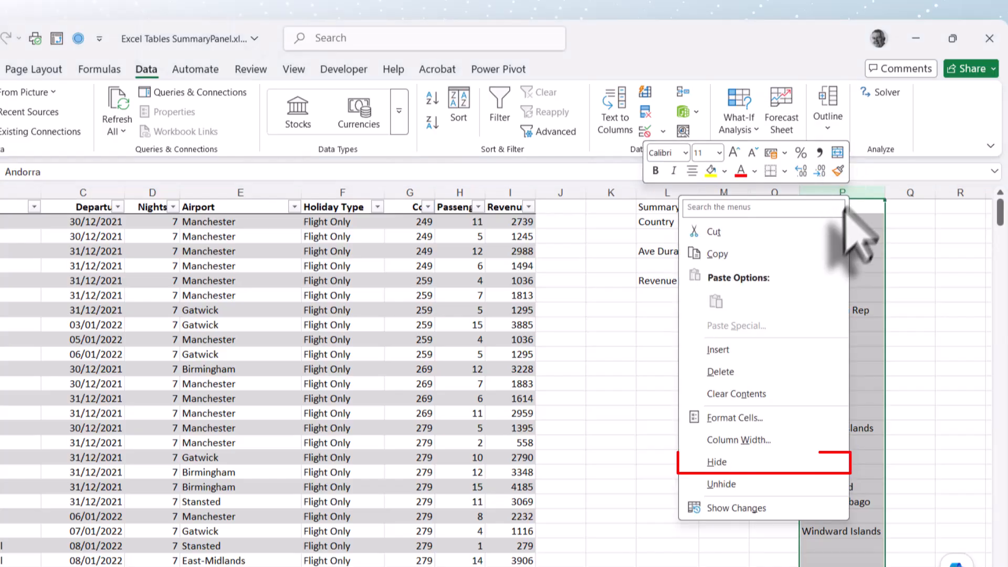
click(756, 465)
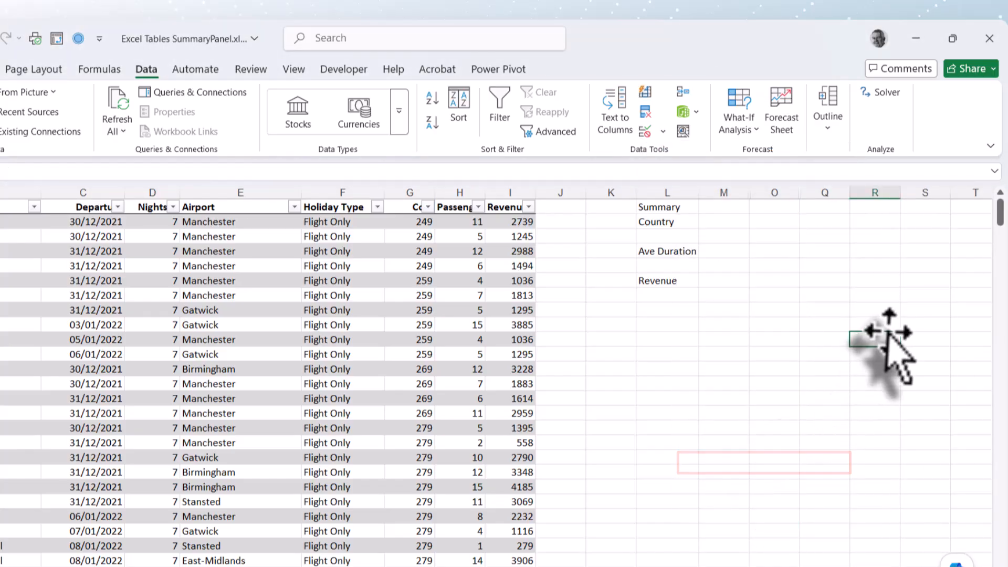
click(874, 339)
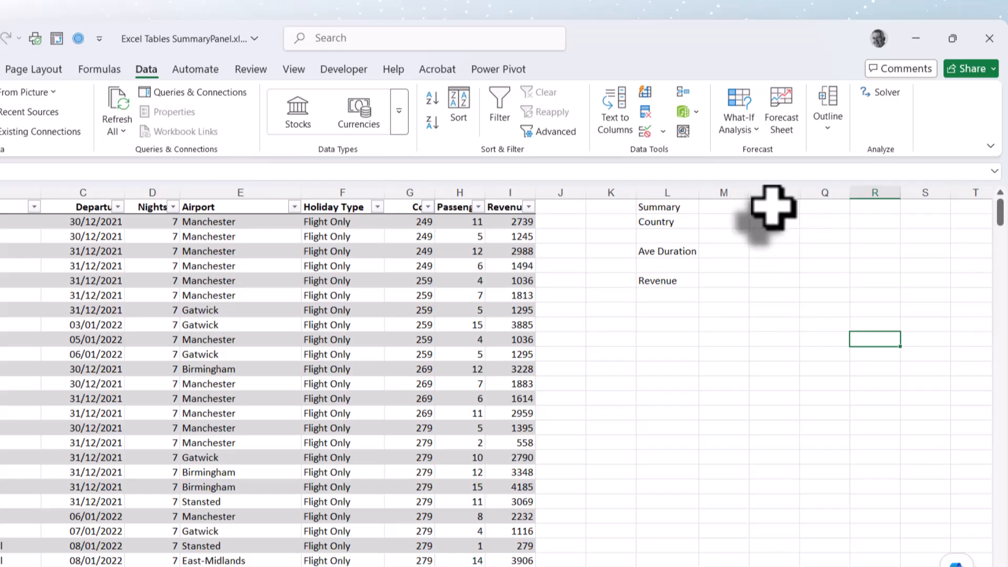
- Start an AVERAGEIF formula in cell L5 under Ave Duration, with the table's whole Country column, Table1[Country], as the range
click(669, 236)
click(667, 265)
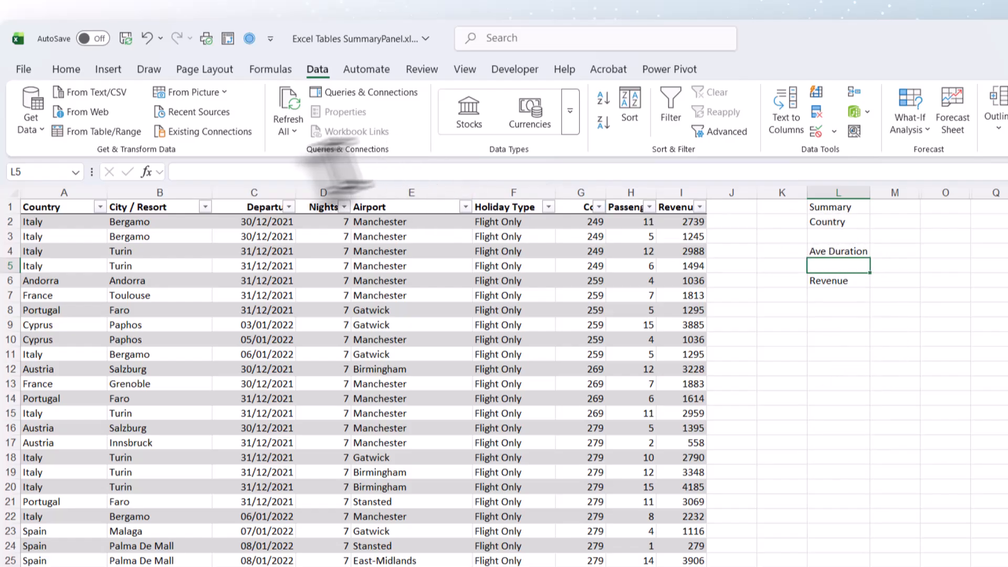
click(213, 172)
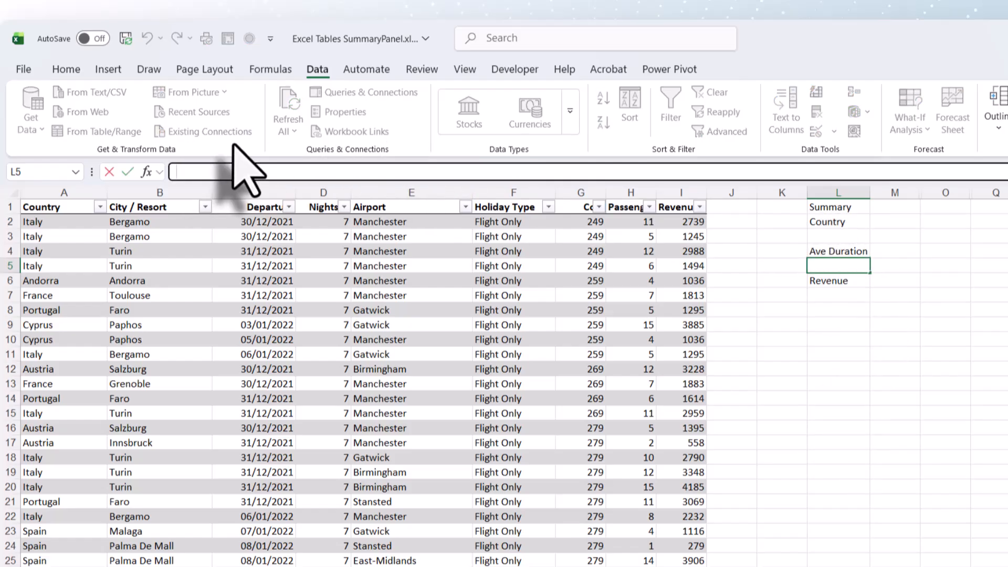
text(=averag)
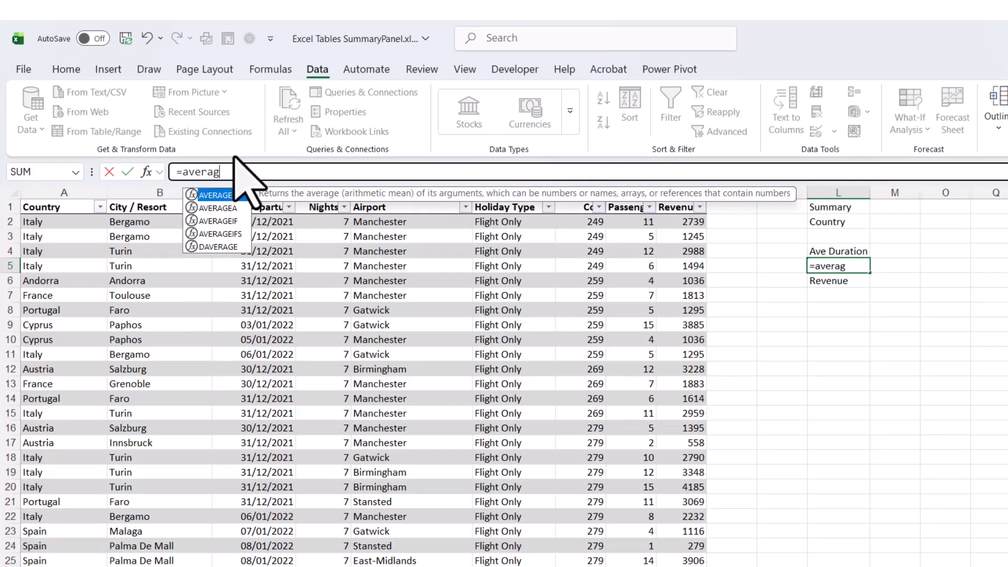
click(217, 221)
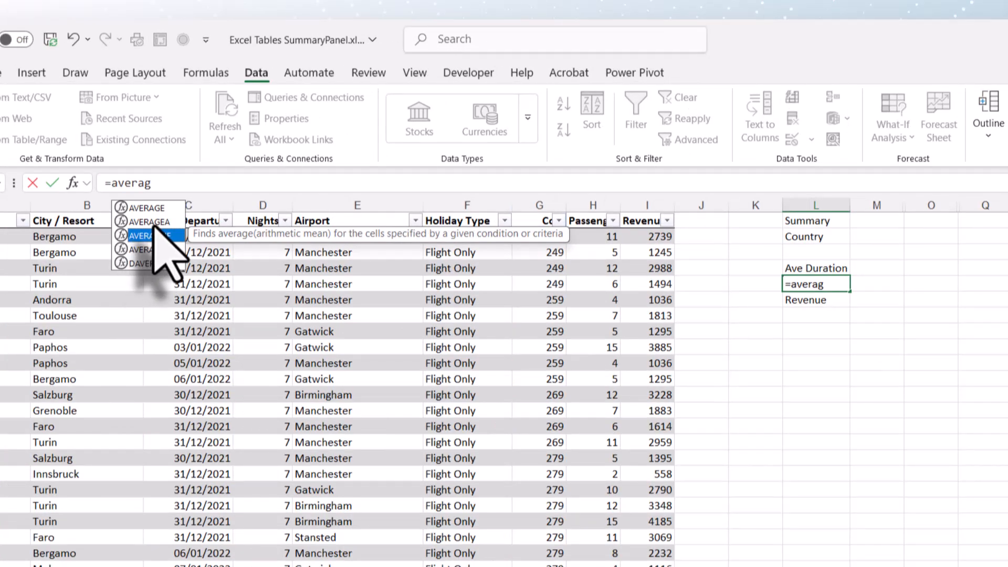
key(Tab)
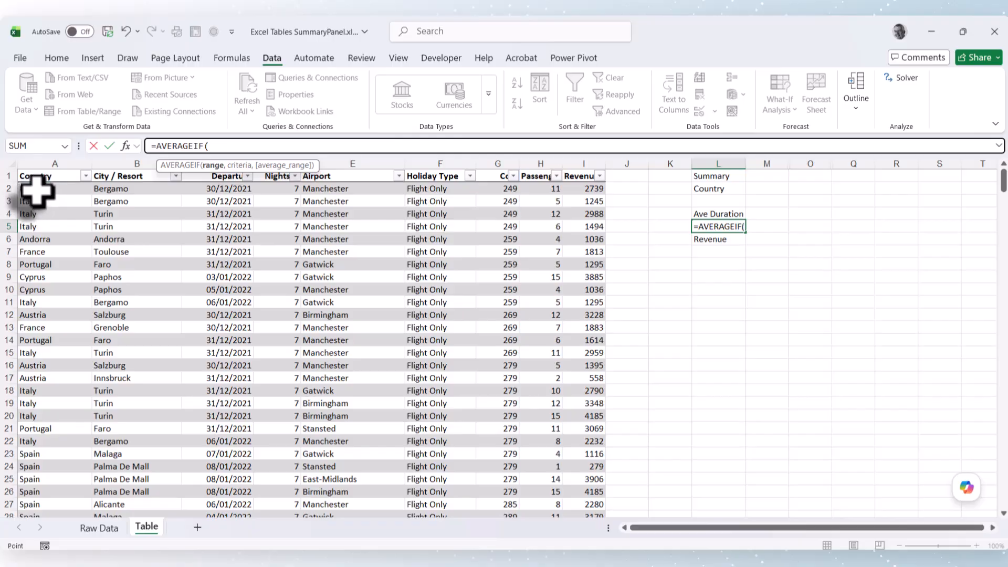
click(37, 190)
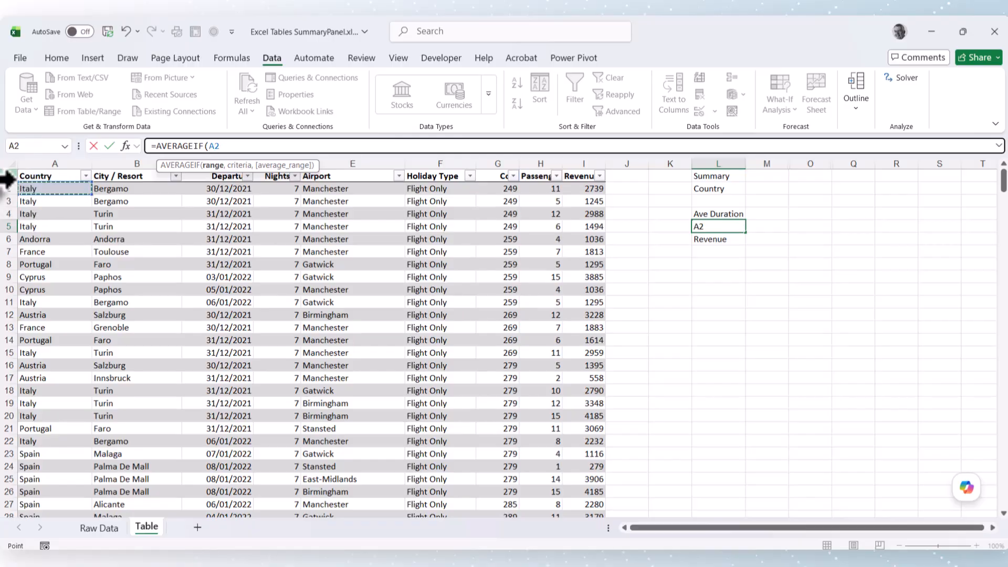
key(ctrl+shift+Down)
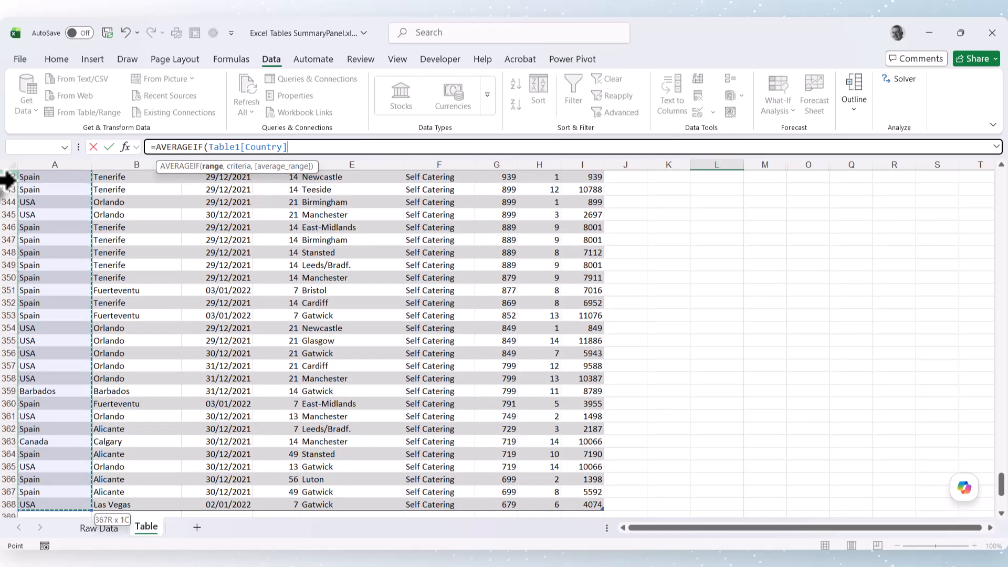
key(ctrl+BackSpace)
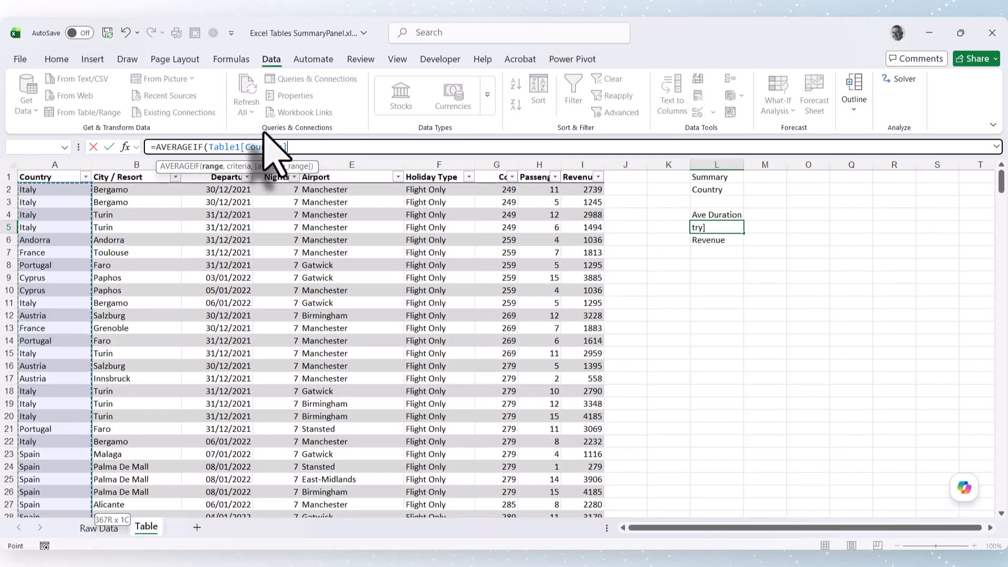
text(,)
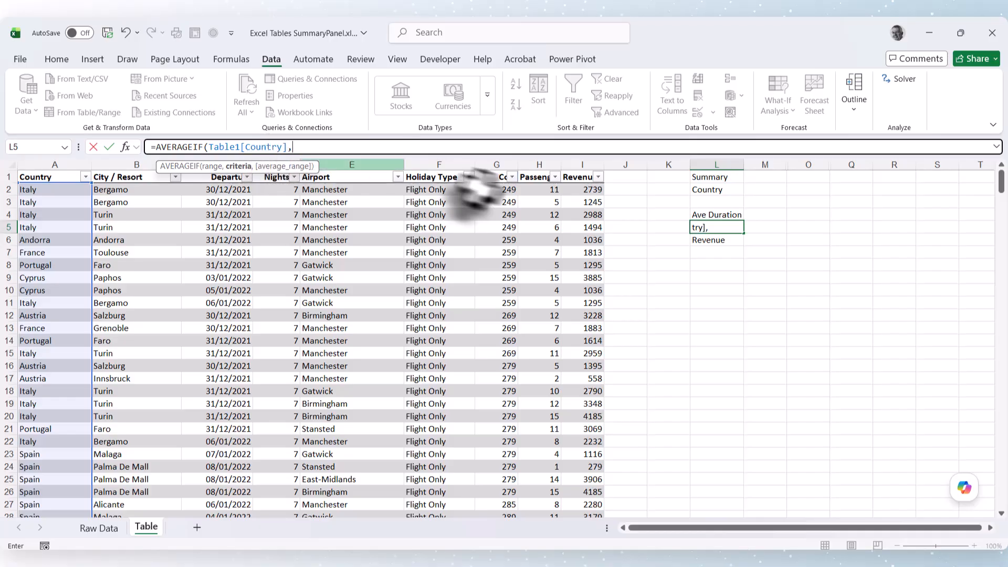
- Complete the AVERAGEIF formula with L3 as the criteria and Table1[Nights] as the average range
click(724, 202)
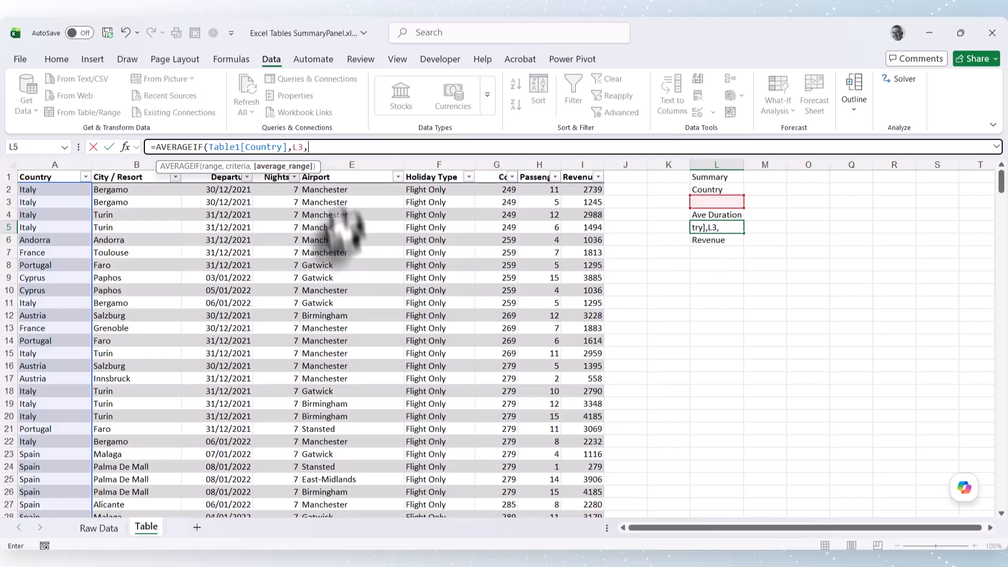
click(283, 189)
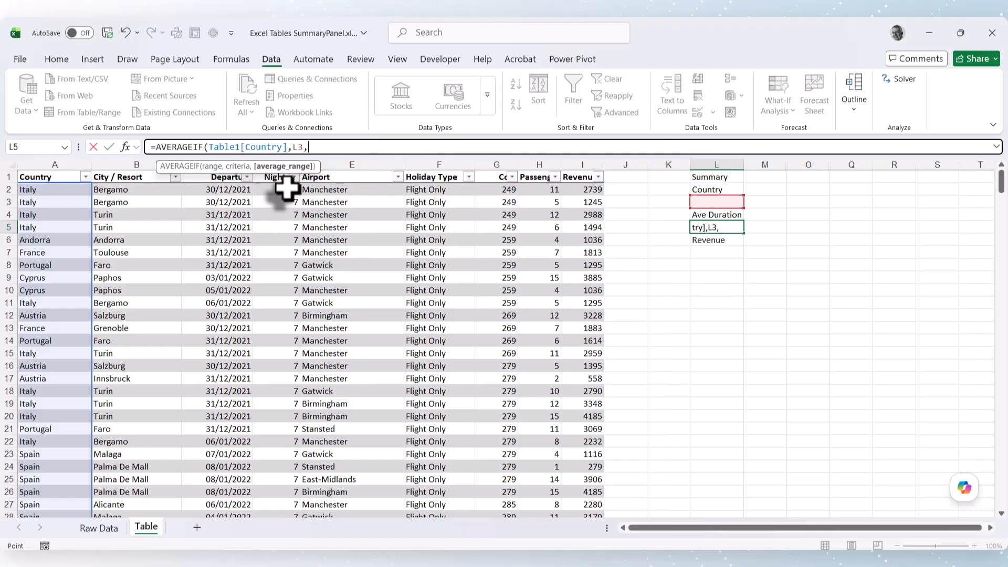
key(ctrl+shift+Down)
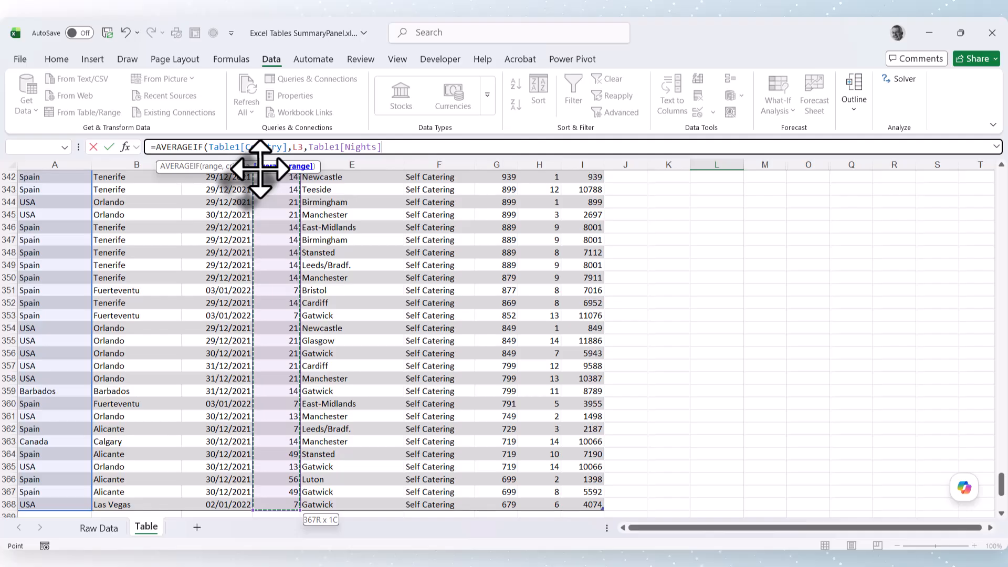
key(ctrl+BackSpace)
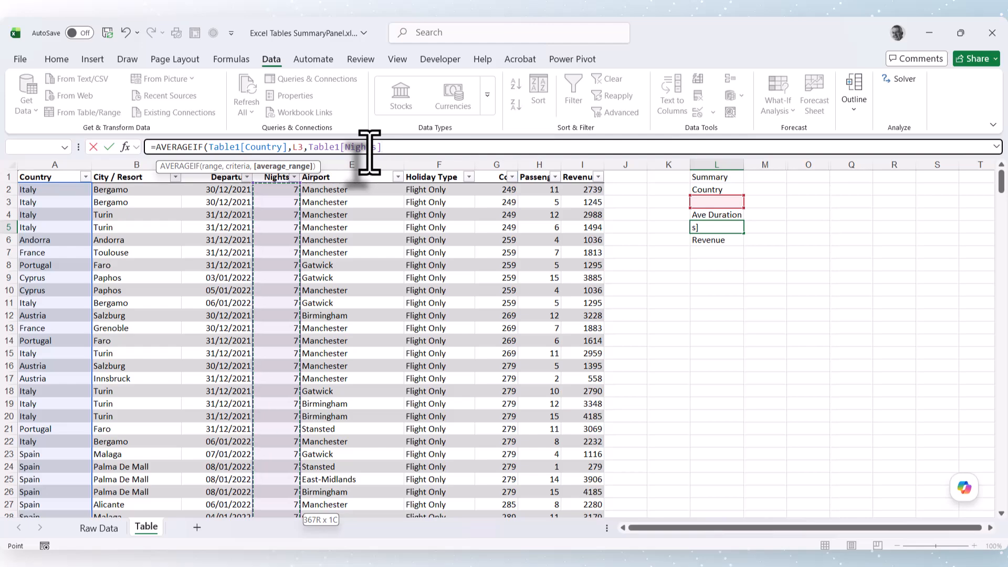
key(Return)
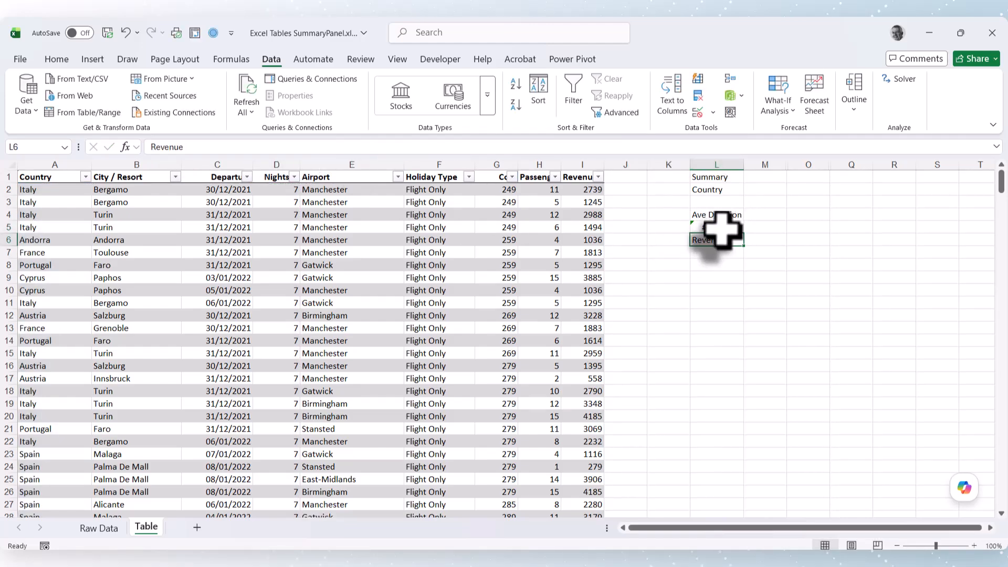
- Choose Andorra from the country dropdown in cell L3
click(723, 201)
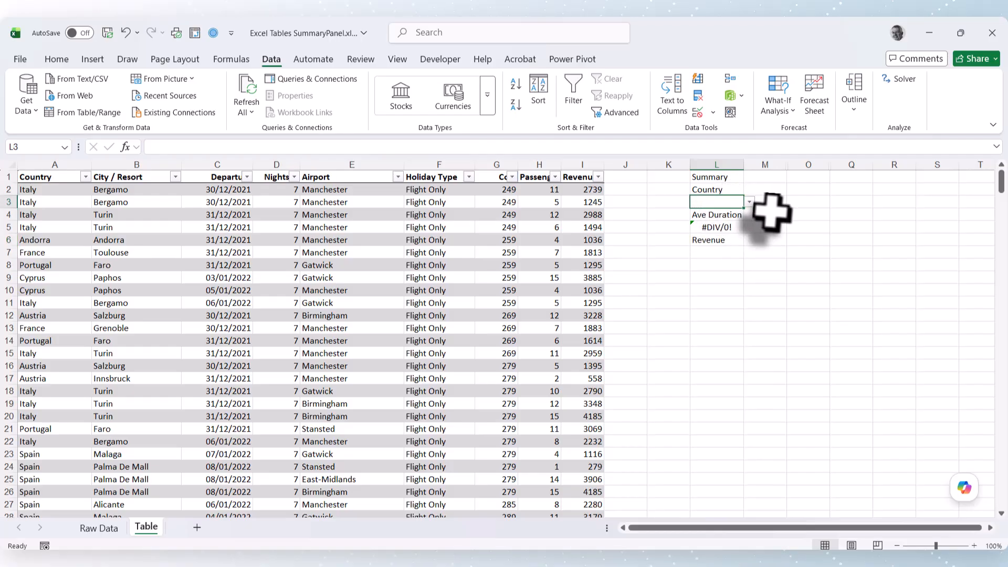
click(749, 201)
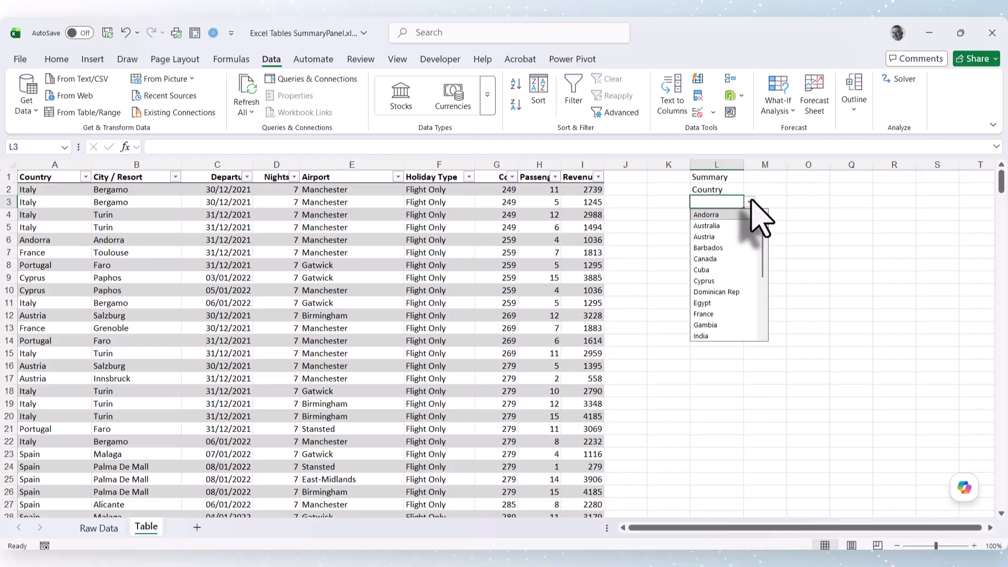
click(715, 215)
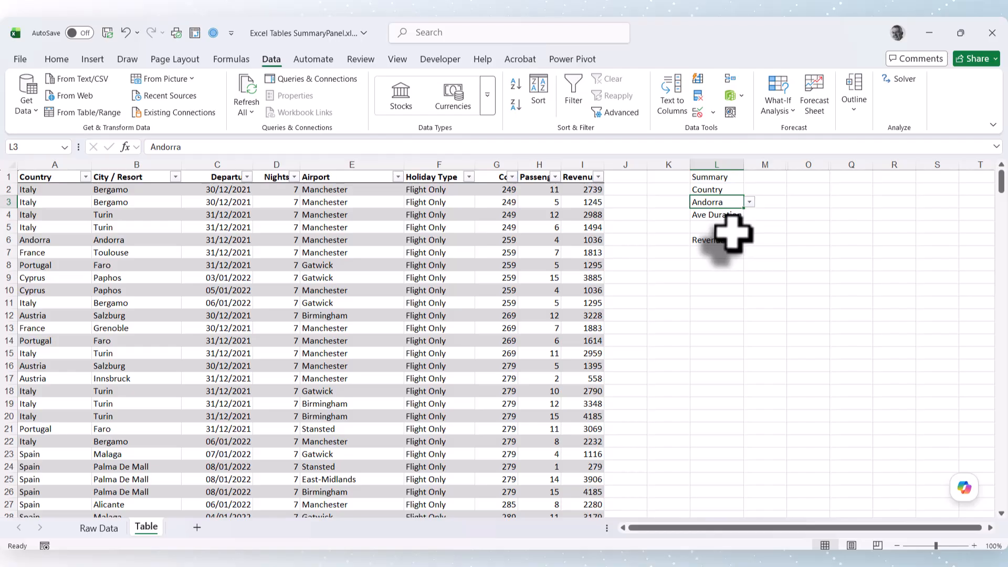
- Start a SUMIF formula in cell L7 under Revenue, with the table's whole Country column, Table1[Country], as the range
click(710, 252)
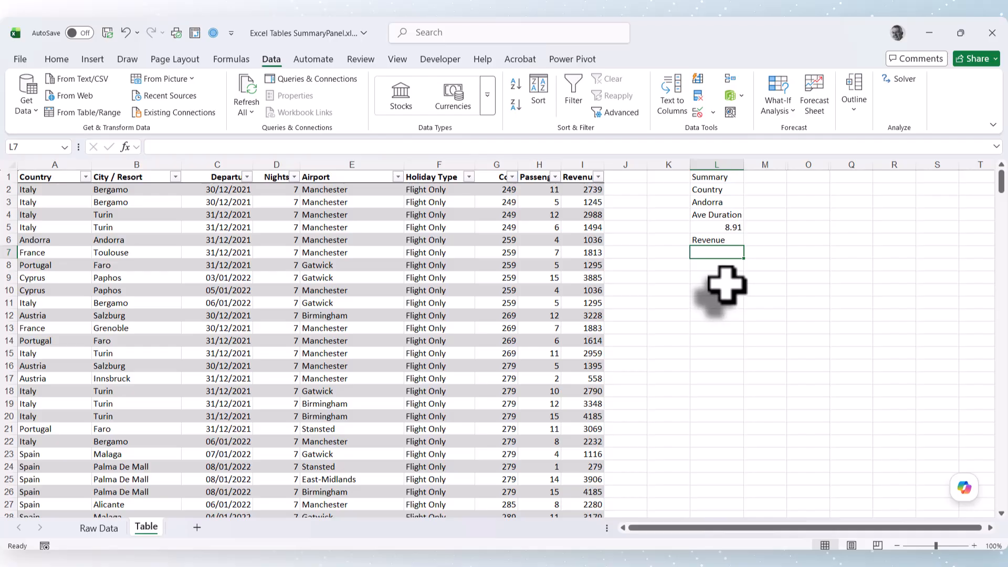
click(153, 147)
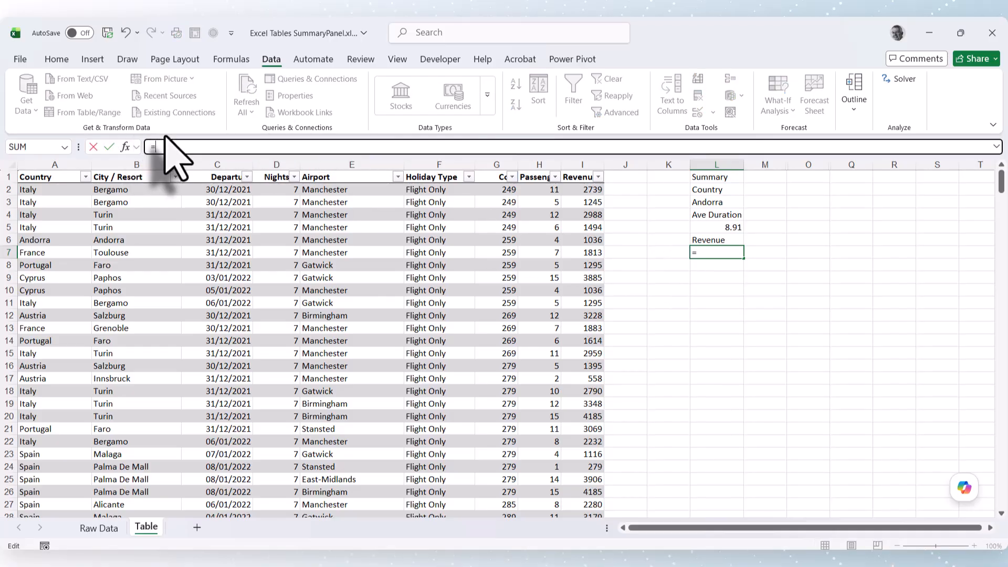
text(=Sumi)
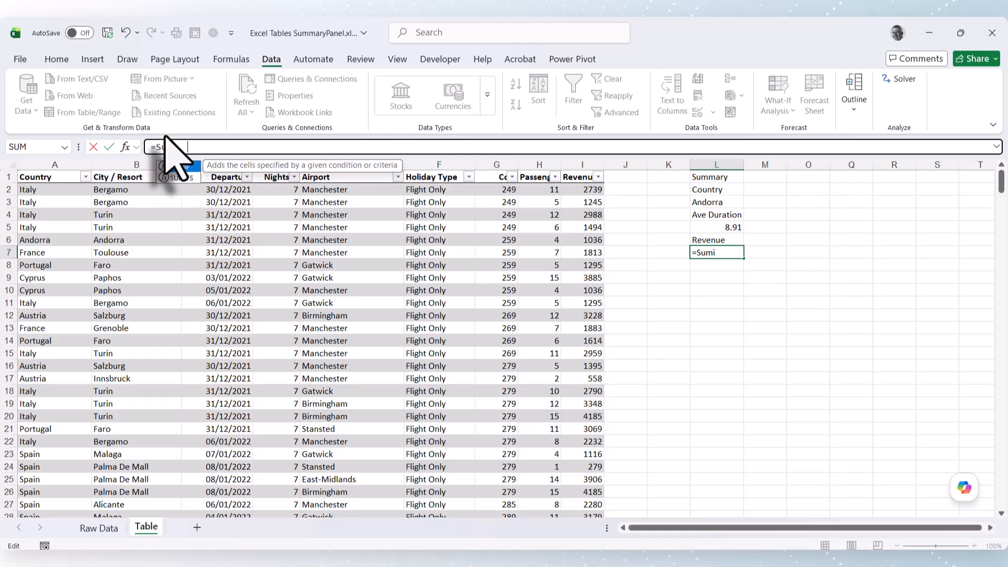
key(Tab)
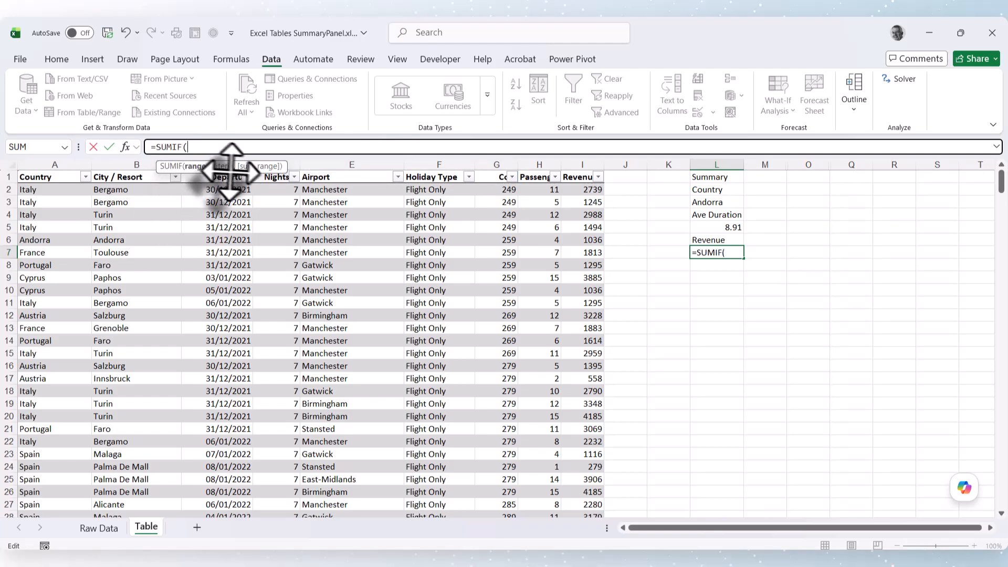
click(46, 190)
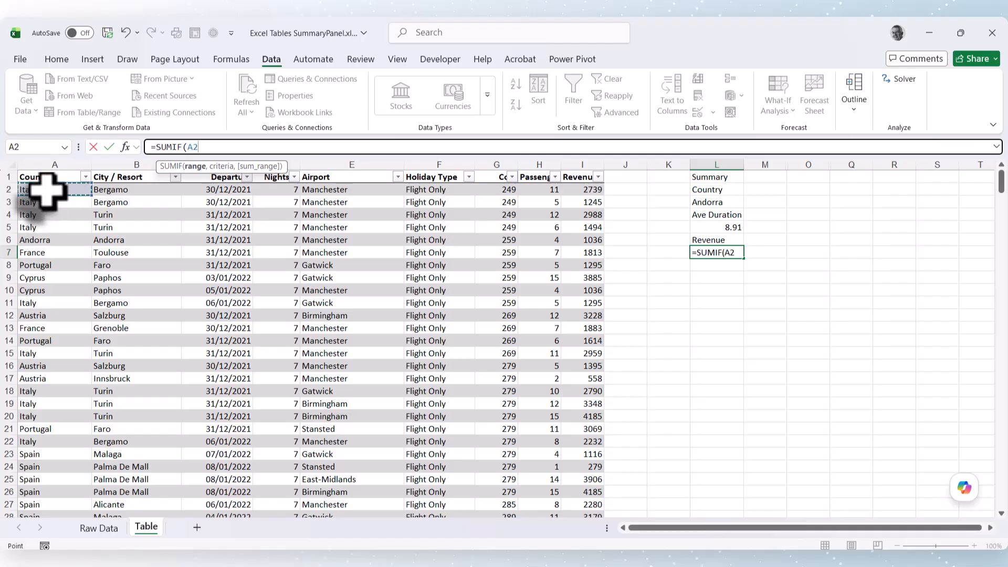
click(11, 176)
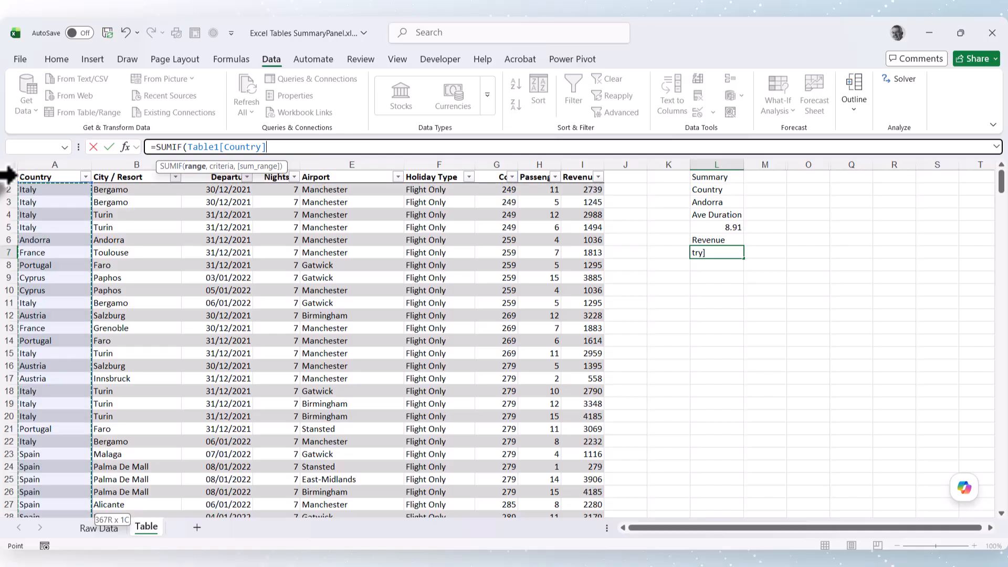
text(,)
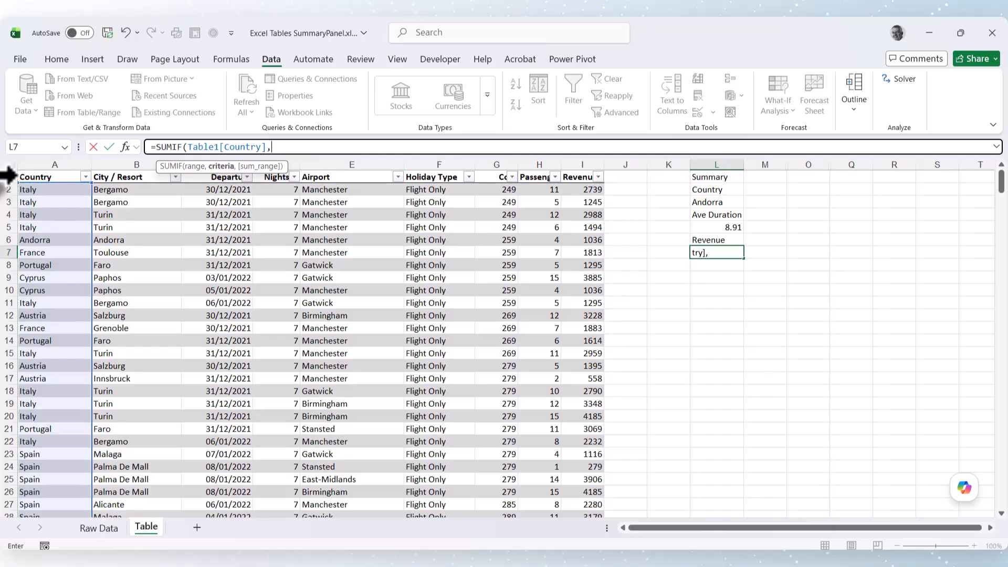
- Complete the SUMIF formula with L3 as the criteria and Table1[Revenue] as the sum range
click(718, 200)
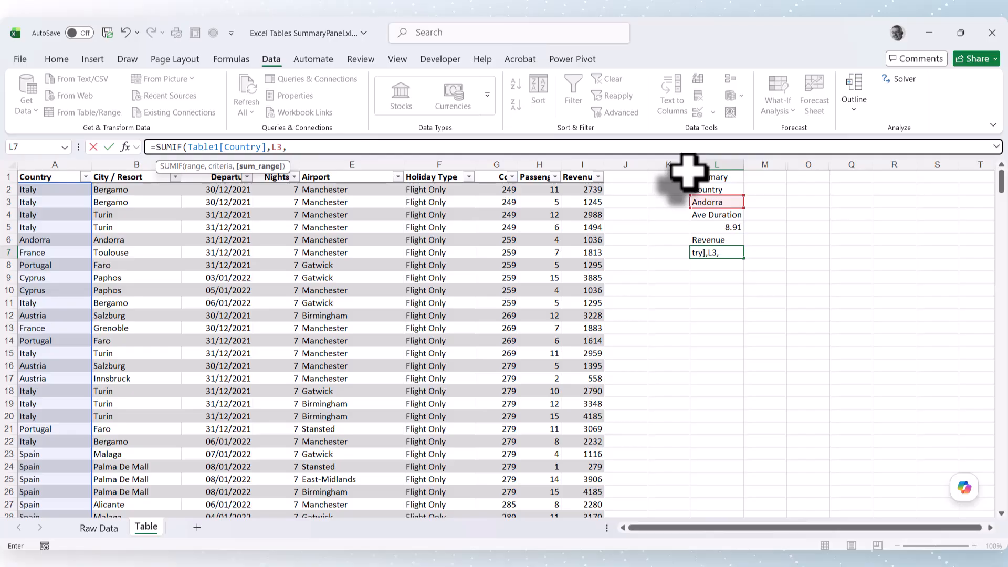
click(584, 190)
key(ctrl+shift+Down)
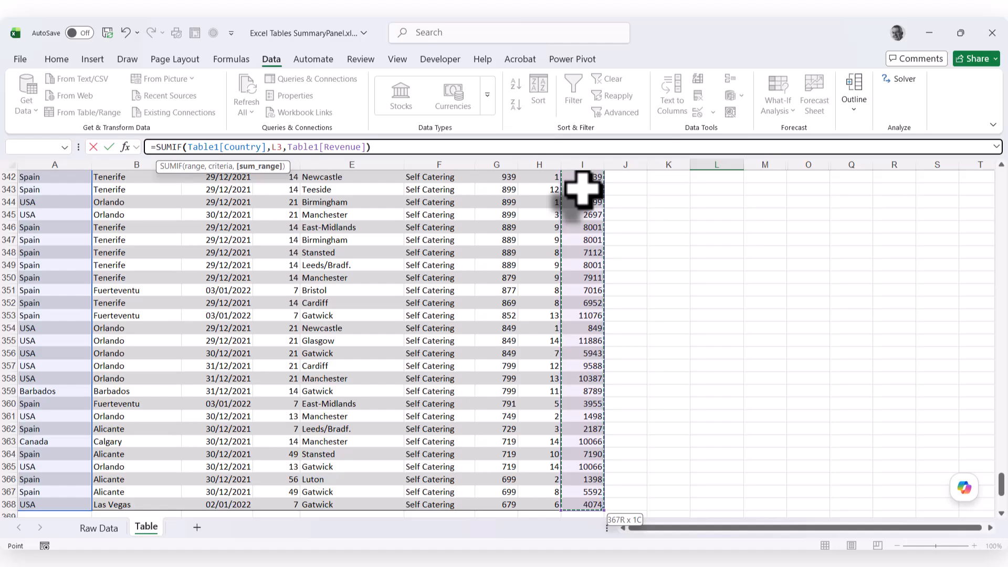
key(Return)
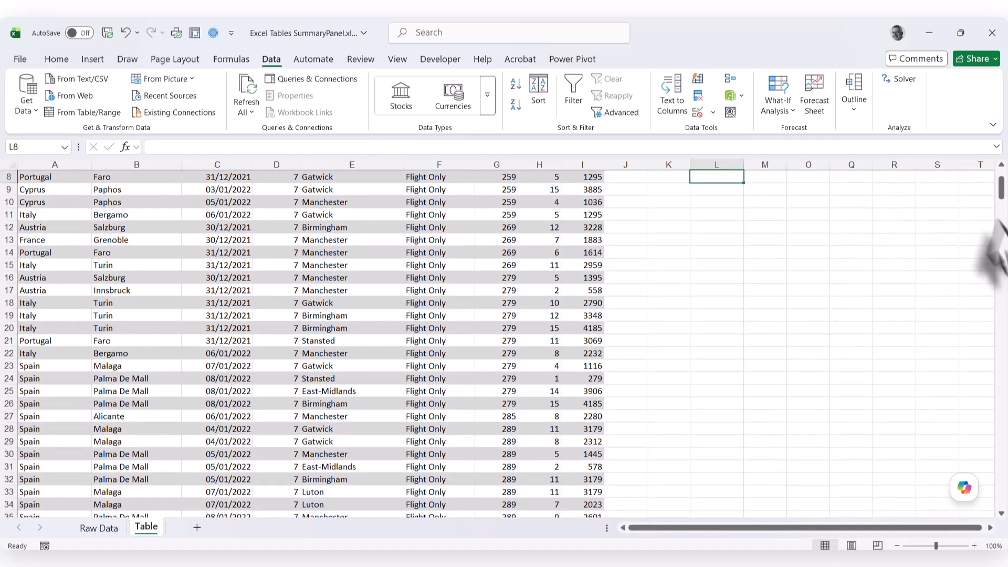
drag(1002, 197, 1001, 171)
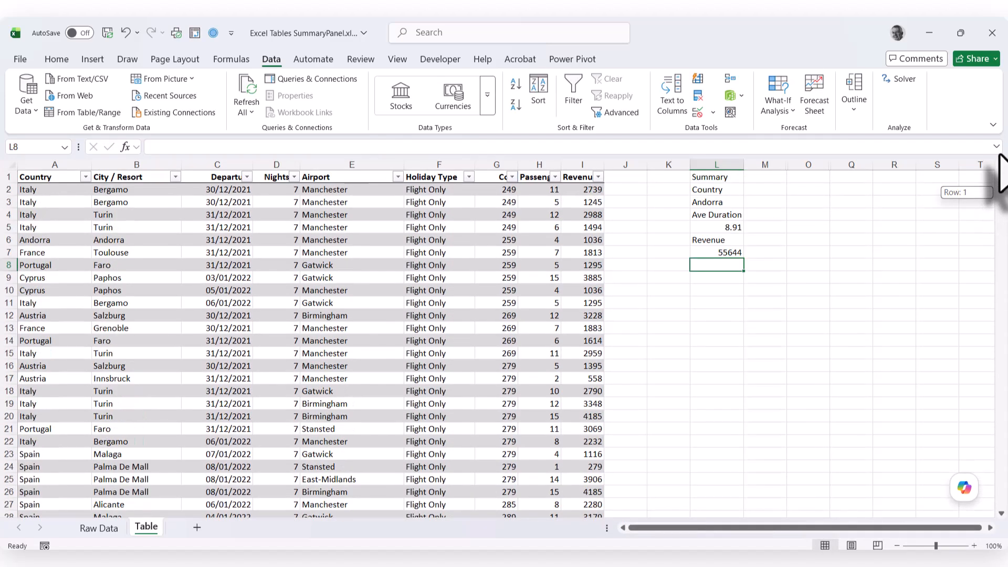
- Apply the Heading 4 cell style to the Summary title in cell L1
click(715, 177)
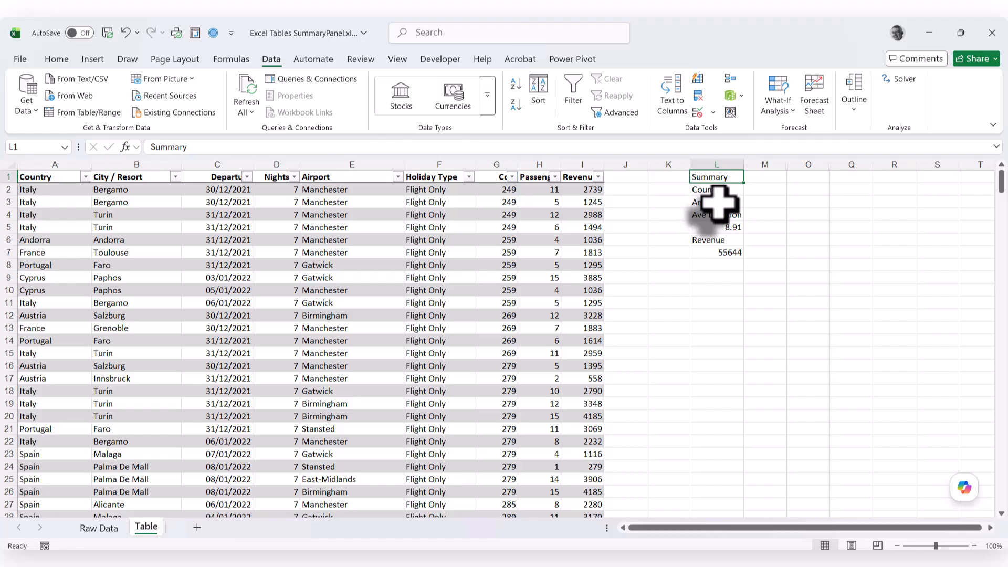
click(716, 188)
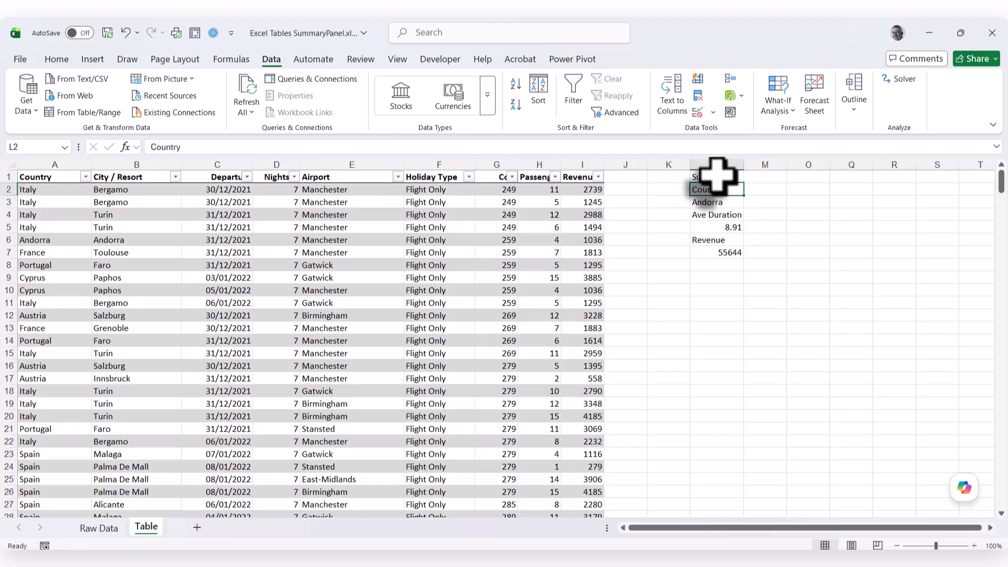
click(715, 177)
click(56, 58)
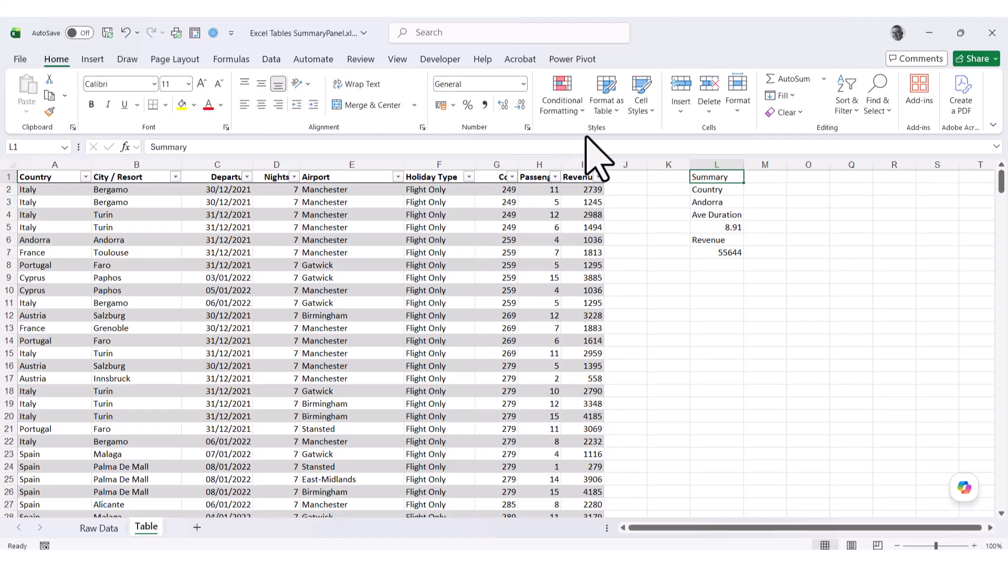
click(651, 111)
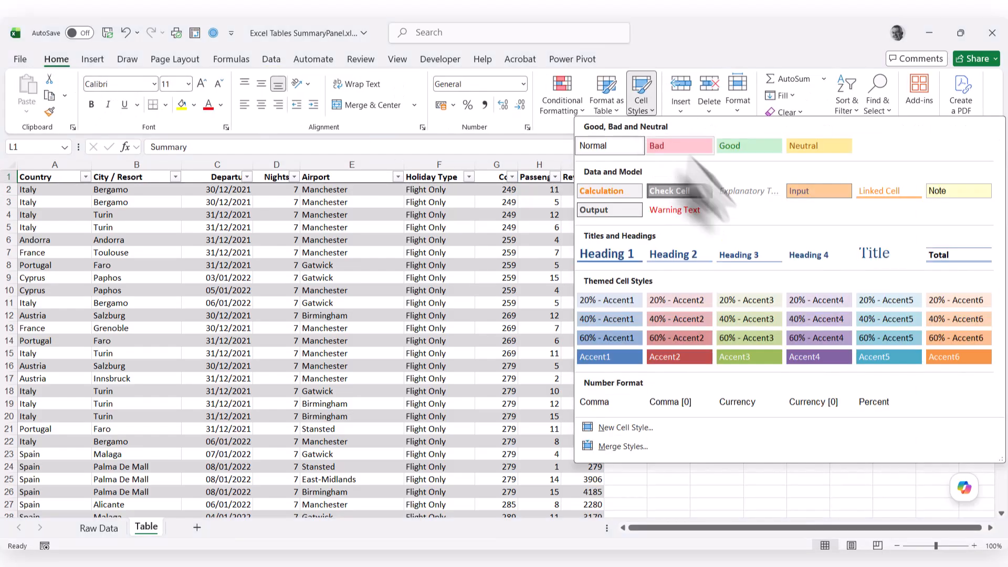
click(820, 253)
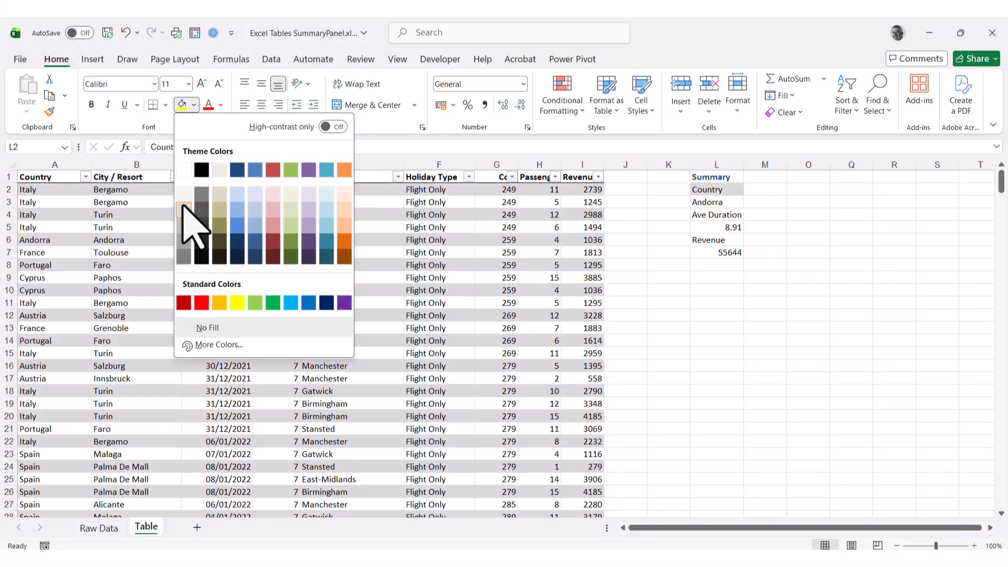
- Fill the Country label in L2 with light grey and copy its format to the Ave Duration and Revenue labels in L4 and L6
click(183, 207)
click(50, 111)
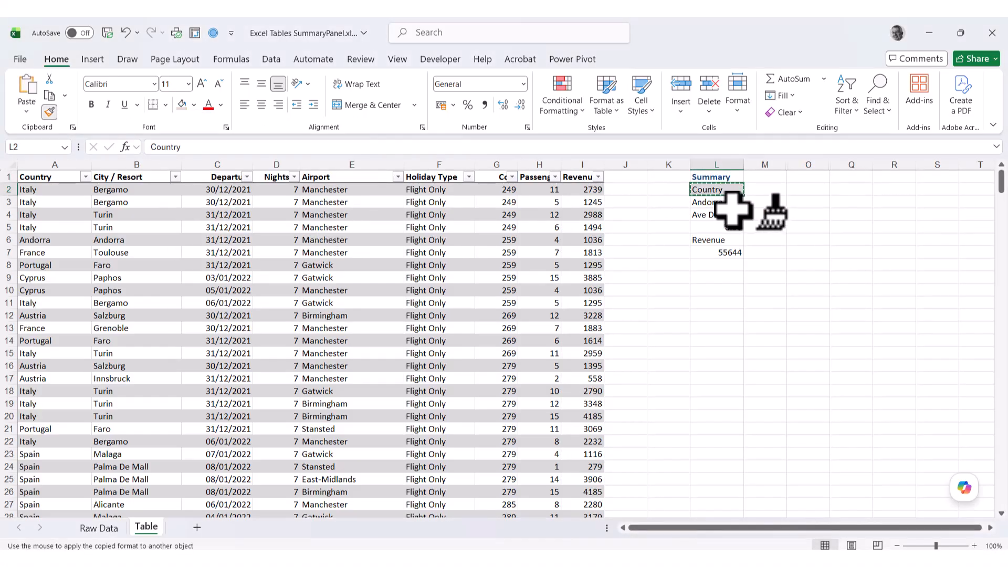
click(727, 214)
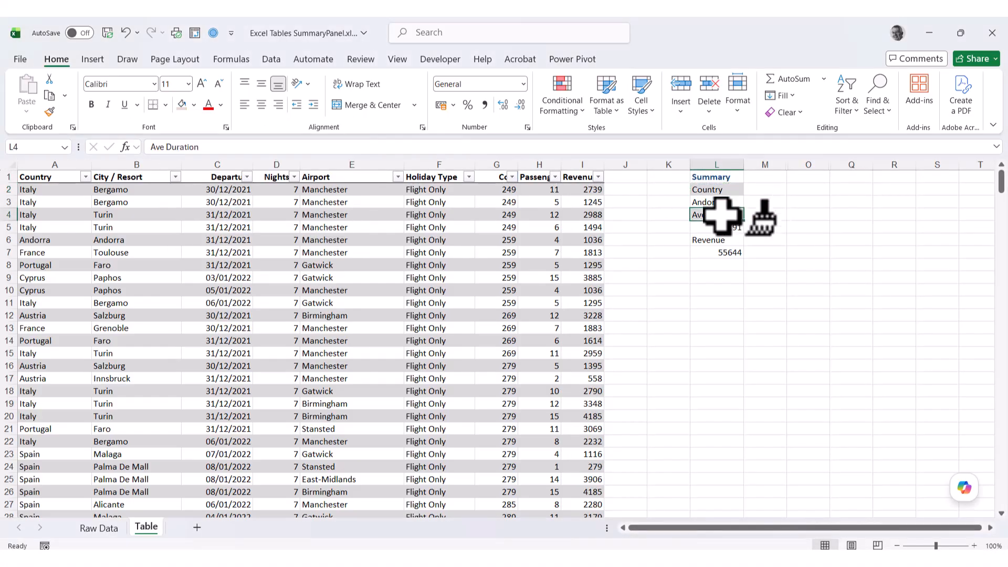
click(49, 111)
click(719, 239)
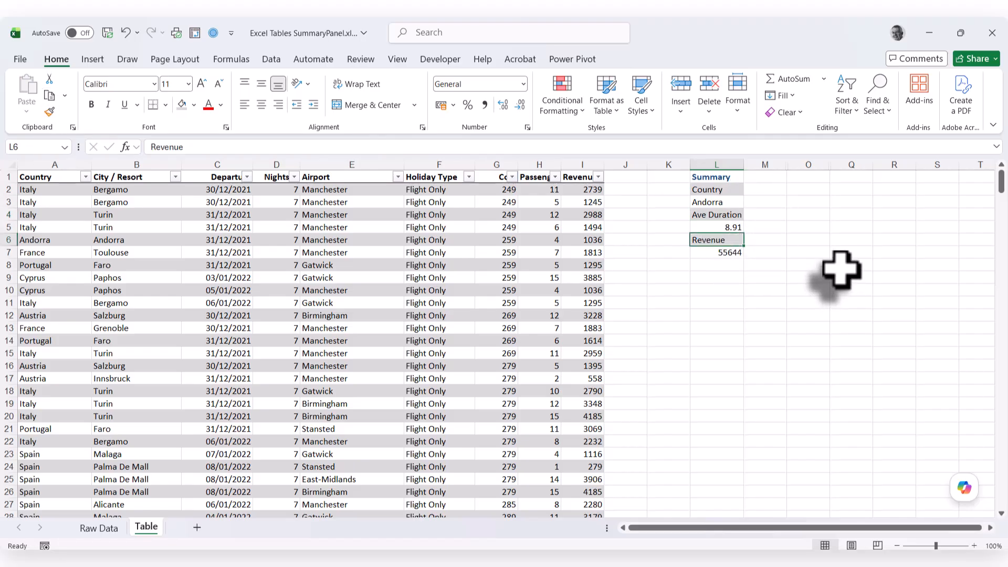
- Apply All Borders to the country cell L3 and copy its format to the result cells L5 and L7
click(734, 204)
click(165, 104)
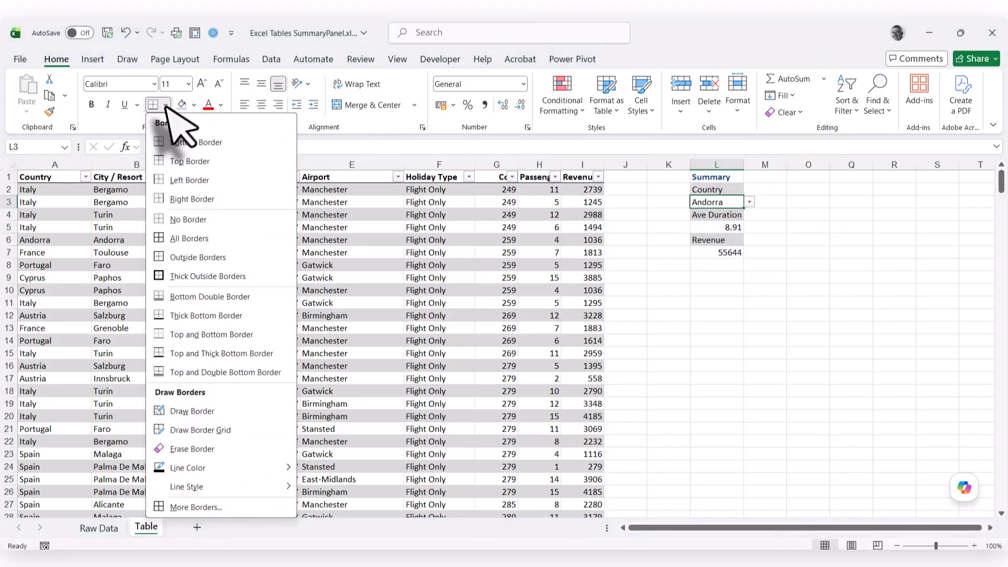
click(207, 239)
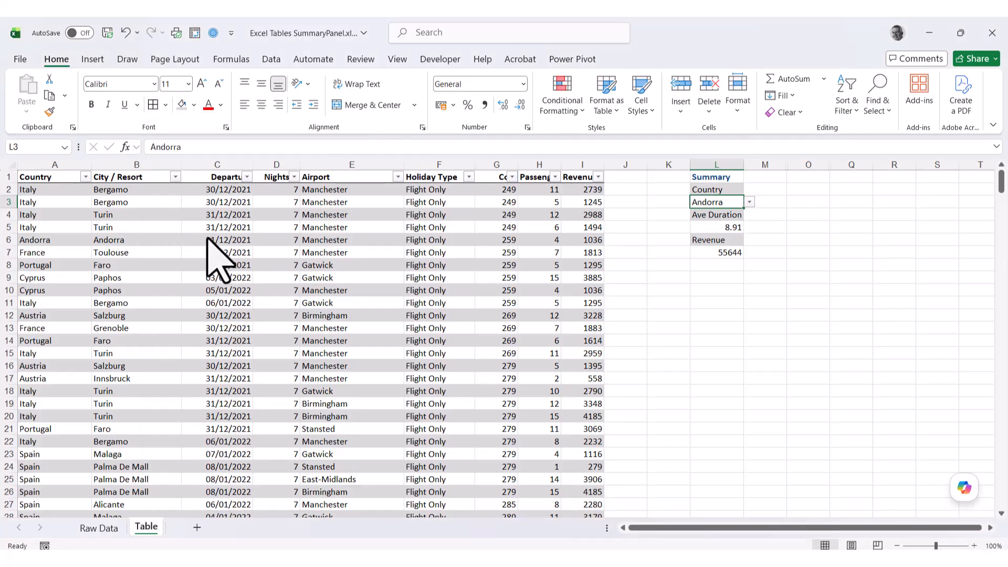
click(49, 111)
click(729, 227)
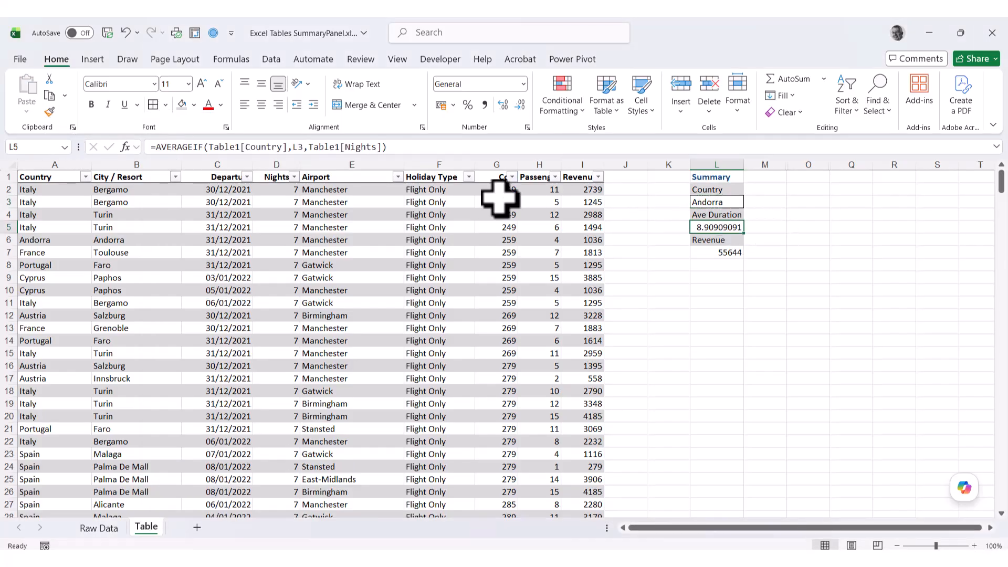
click(49, 111)
click(724, 252)
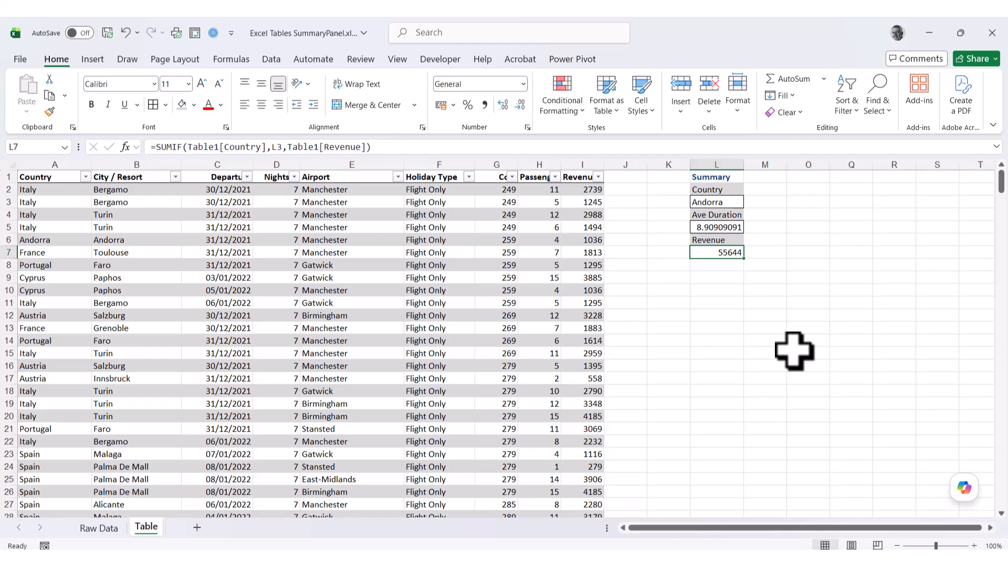
- Format L5 as a number with two decimals and L7 with a thousands separator and no decimals
click(720, 227)
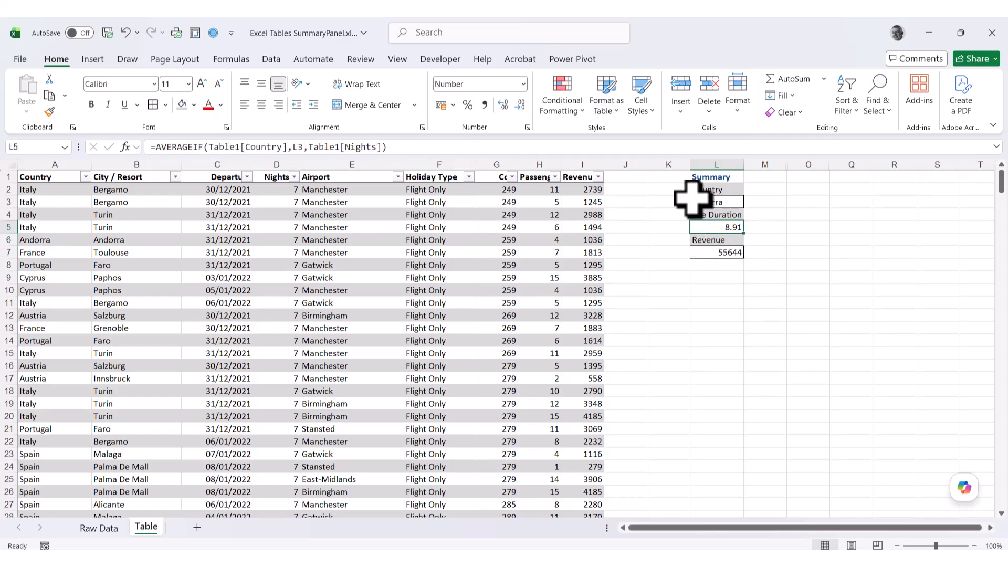
click(769, 291)
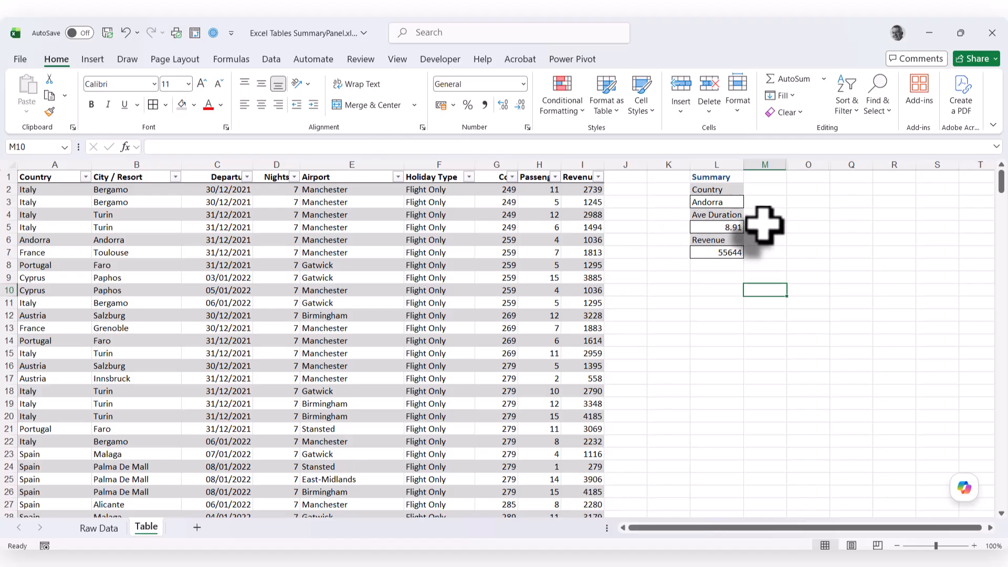
click(723, 253)
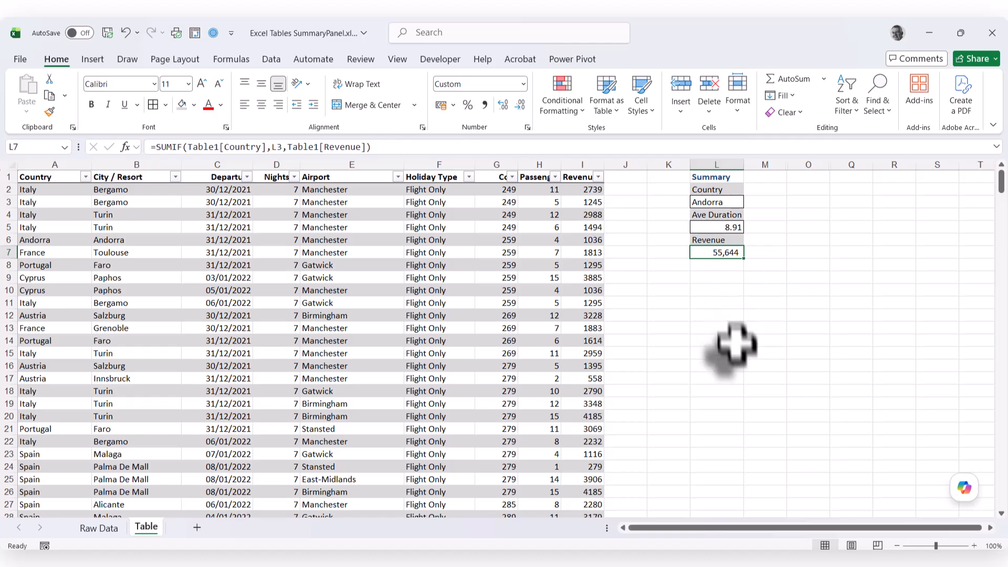
- Choose Barbados from the country dropdown in cell L3
click(729, 204)
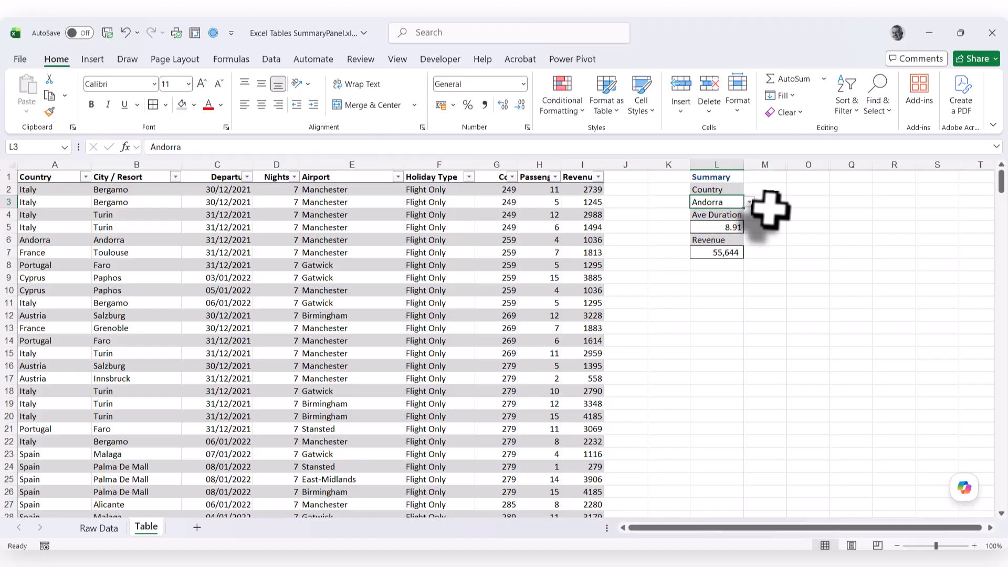
click(750, 203)
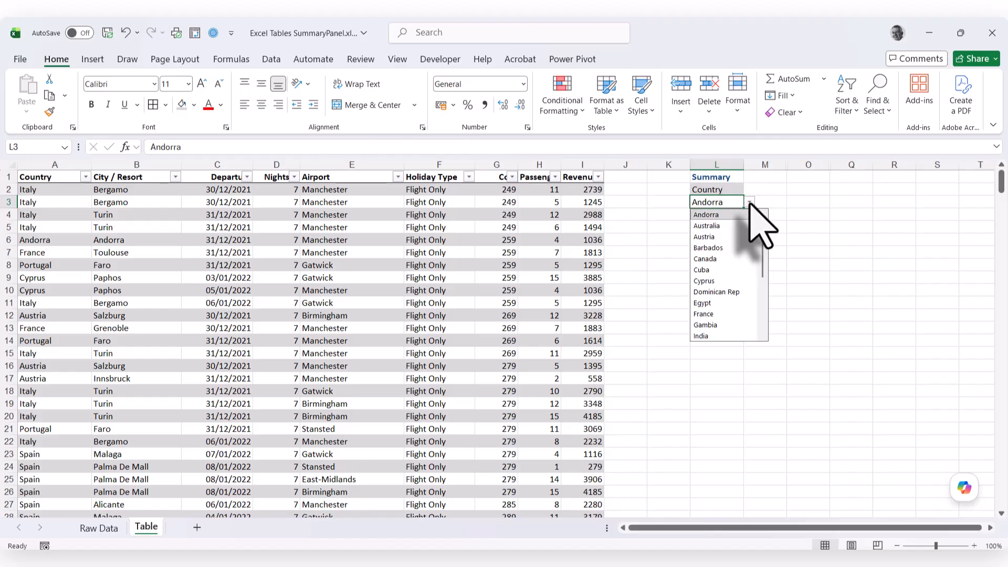
click(708, 247)
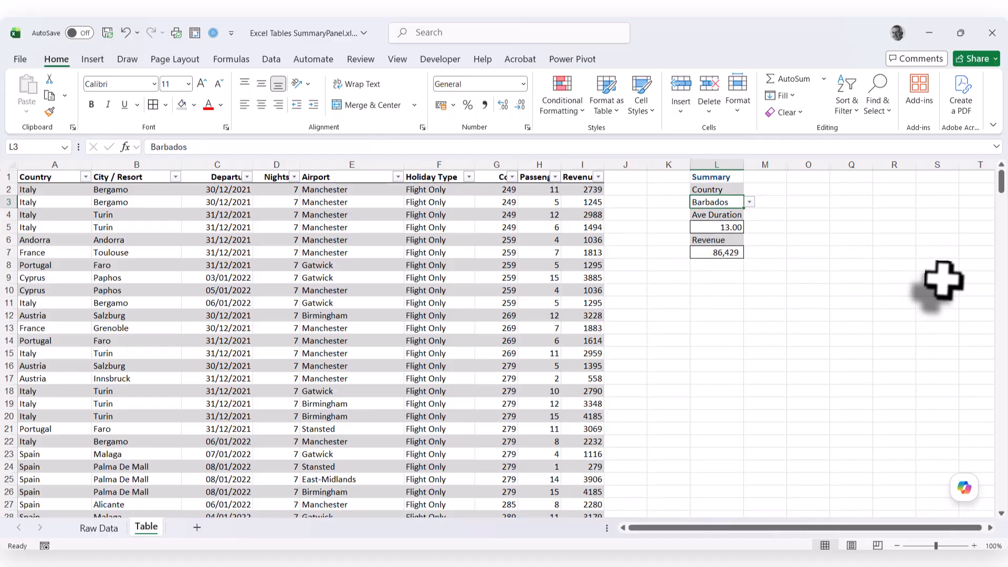
- Choose Portugal from the country dropdown in cell L3
click(751, 203)
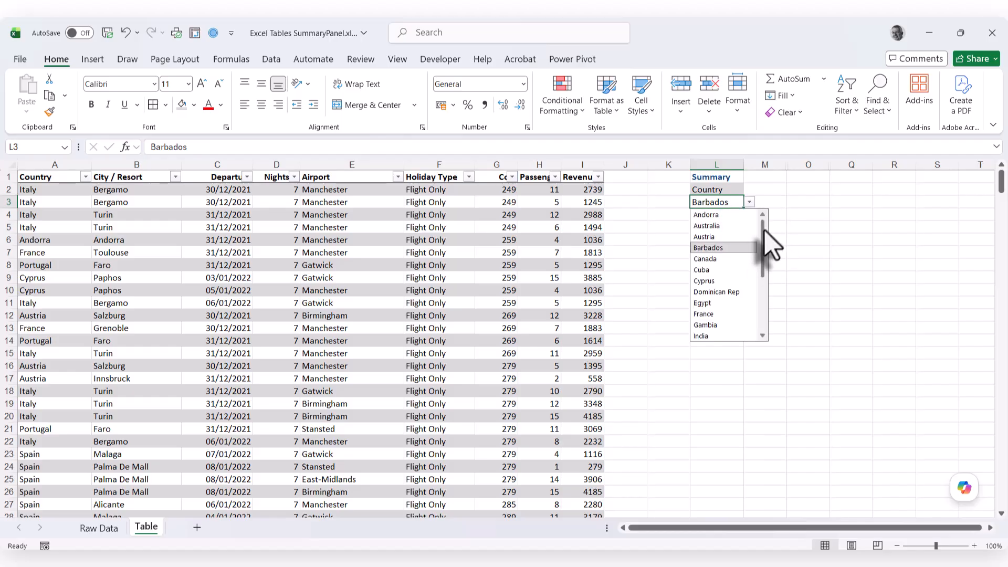
drag(765, 229, 761, 291)
click(716, 269)
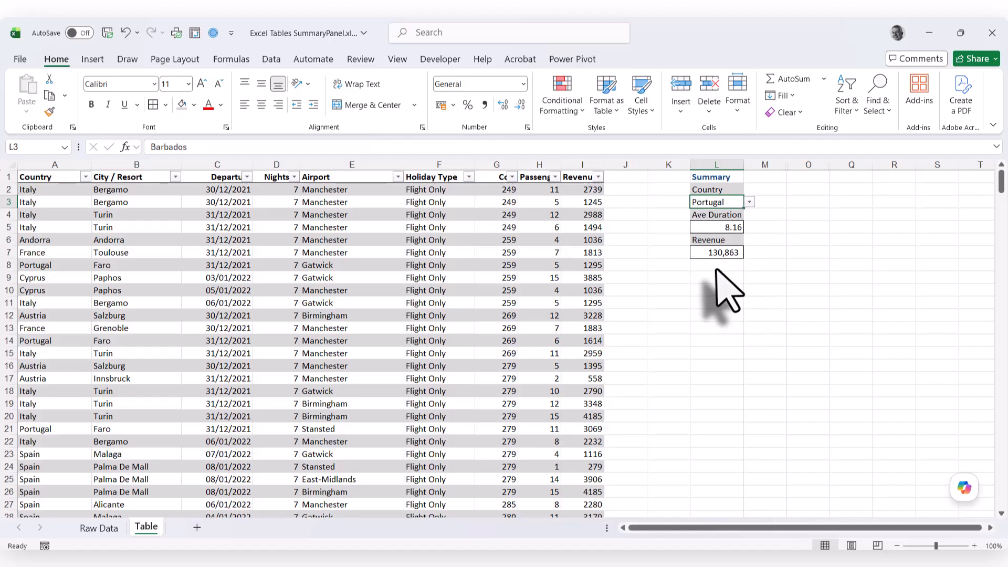